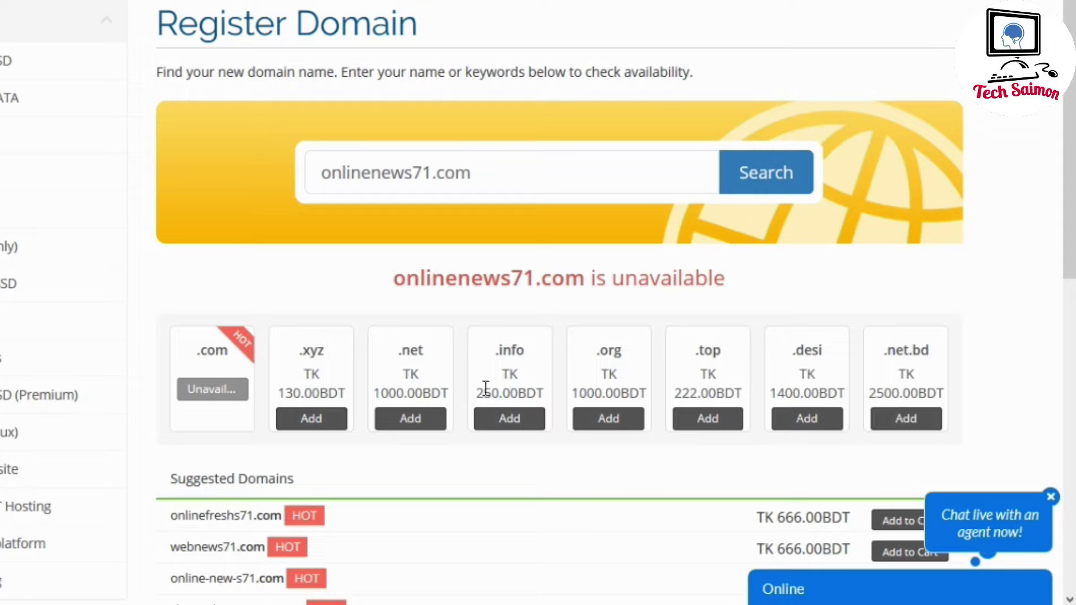
Search for amarnews71 in the homepage domain box
scroll(538, 303, "down", 7)
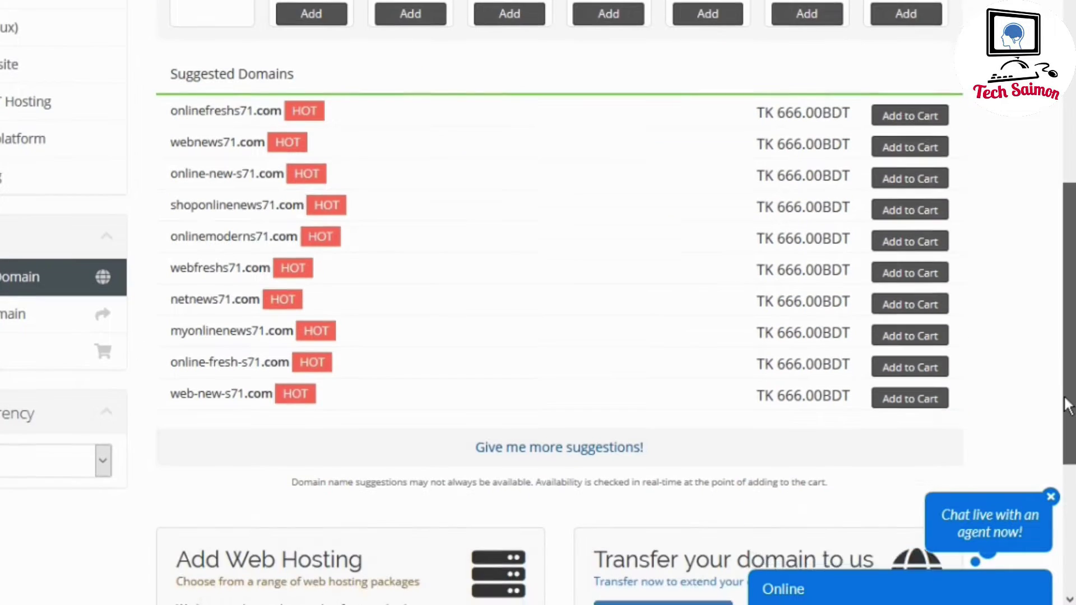
scroll(538, 303, "up", 8)
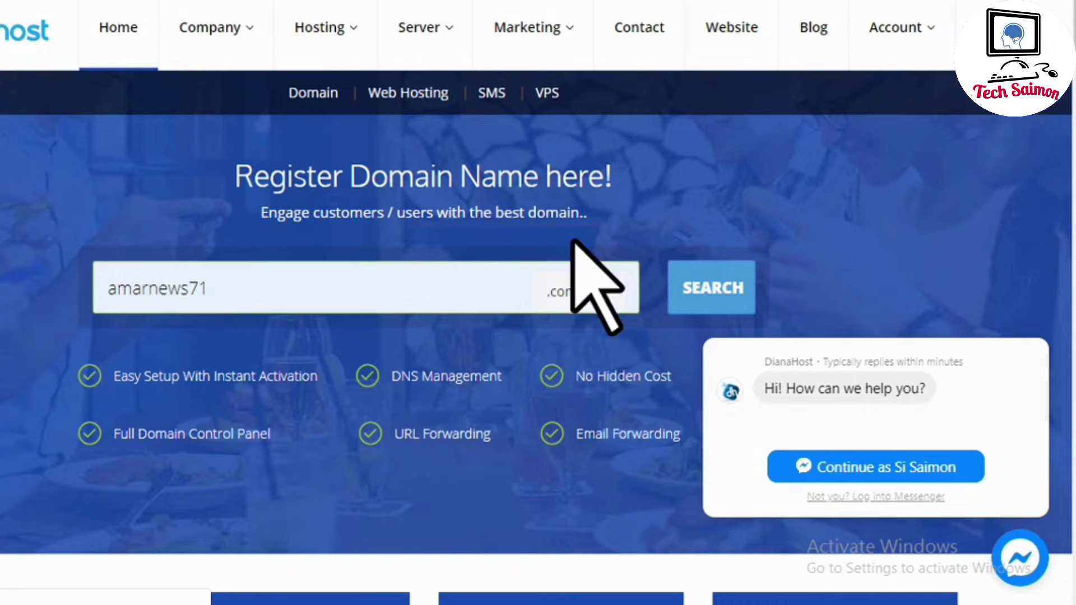
key("Return")
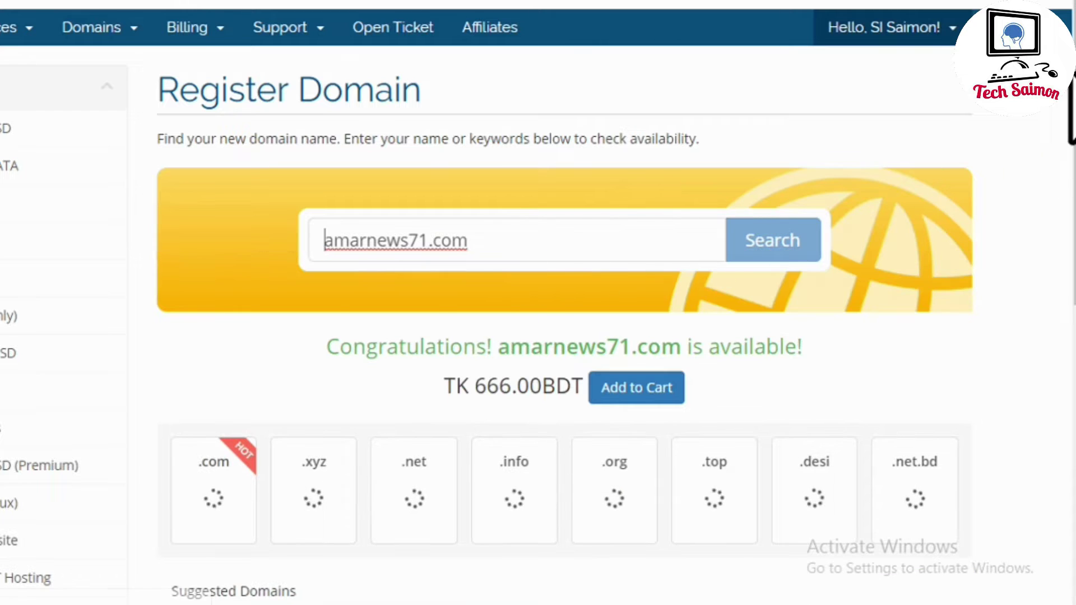
Add the available amarnews71.com at TK 666.00BDT to the cart and check out
scroll(535, 306, "down", 1)
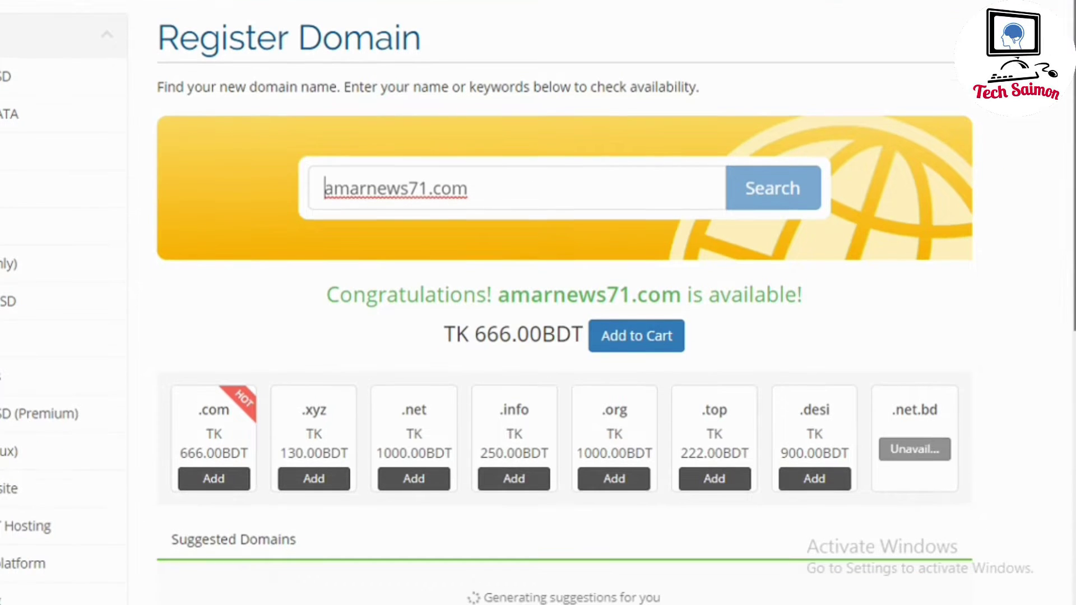
scroll(535, 305, "up", 1)
scroll(560, 313, "down", 4)
scroll(616, 325, "up", 4)
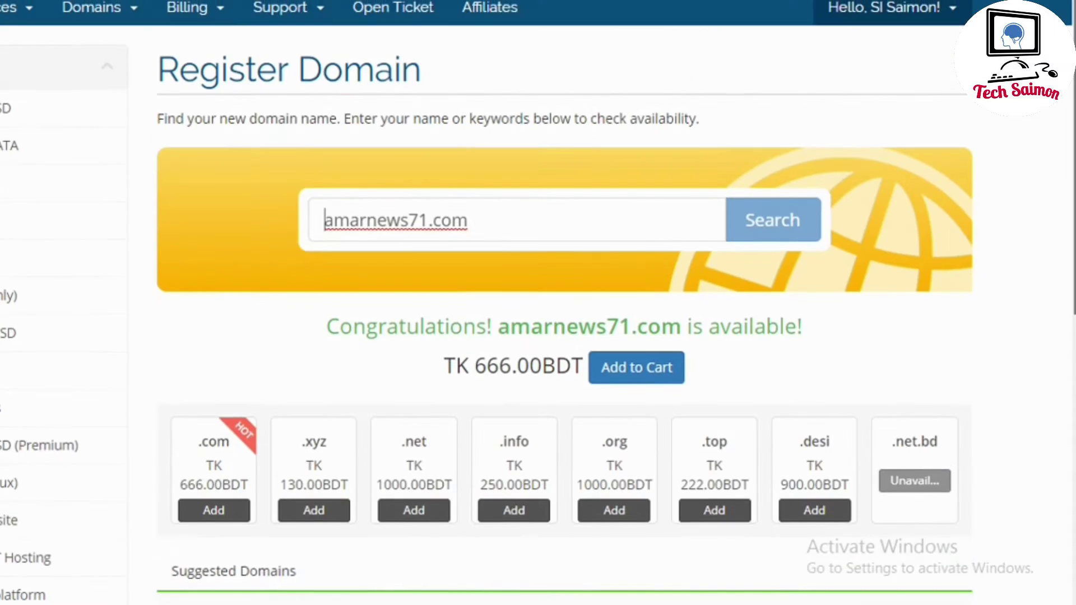
left_click(673, 365)
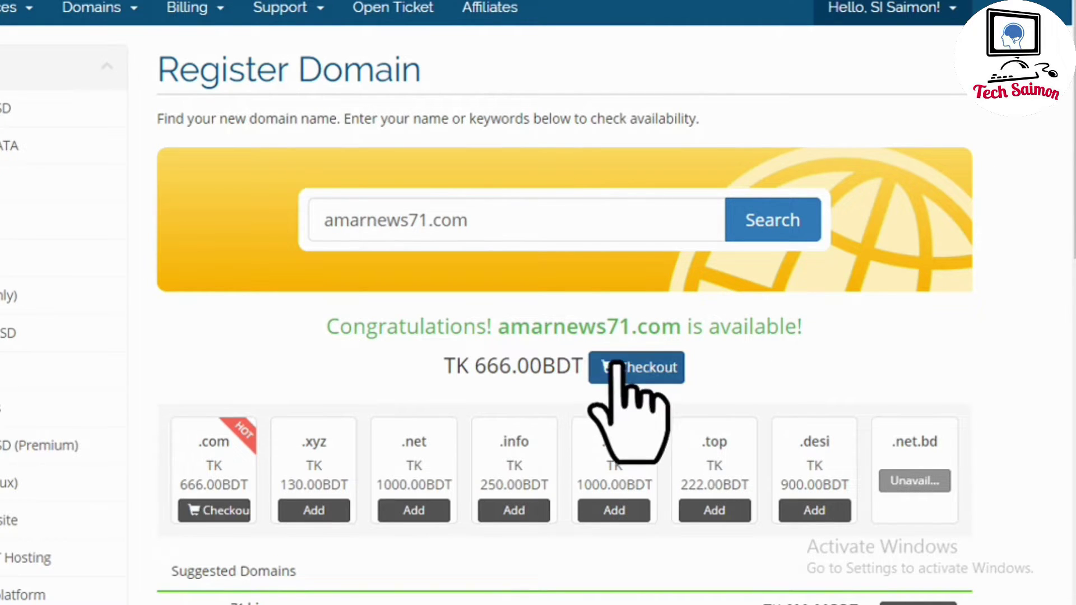
left_click(651, 370)
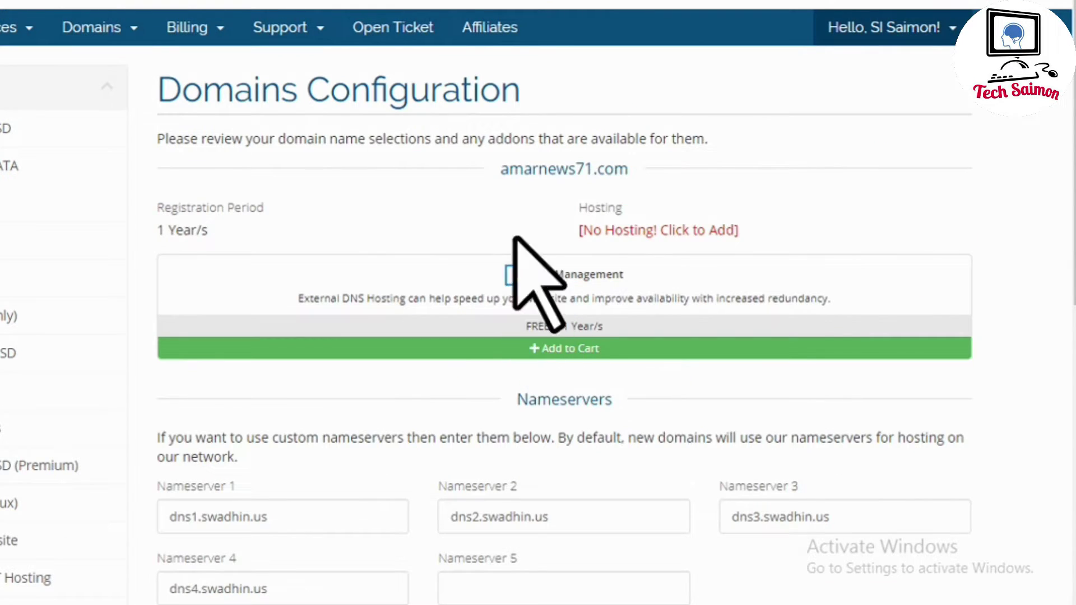
Enable free DNS Management for amarnews71.com, then choose to add hosting for it
scroll(661, 167, "down", 2)
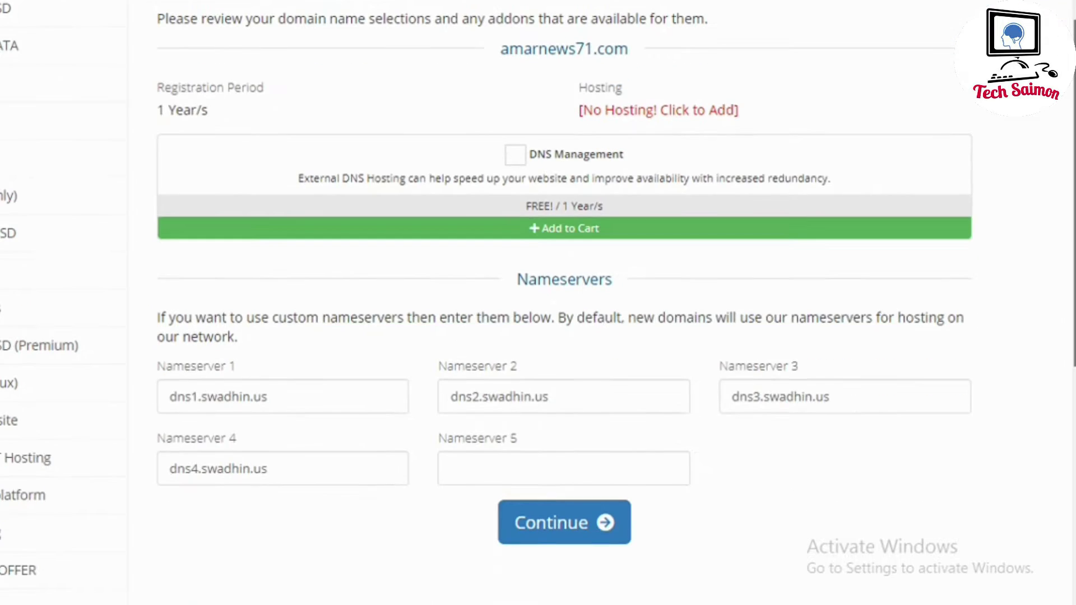
left_click(515, 182)
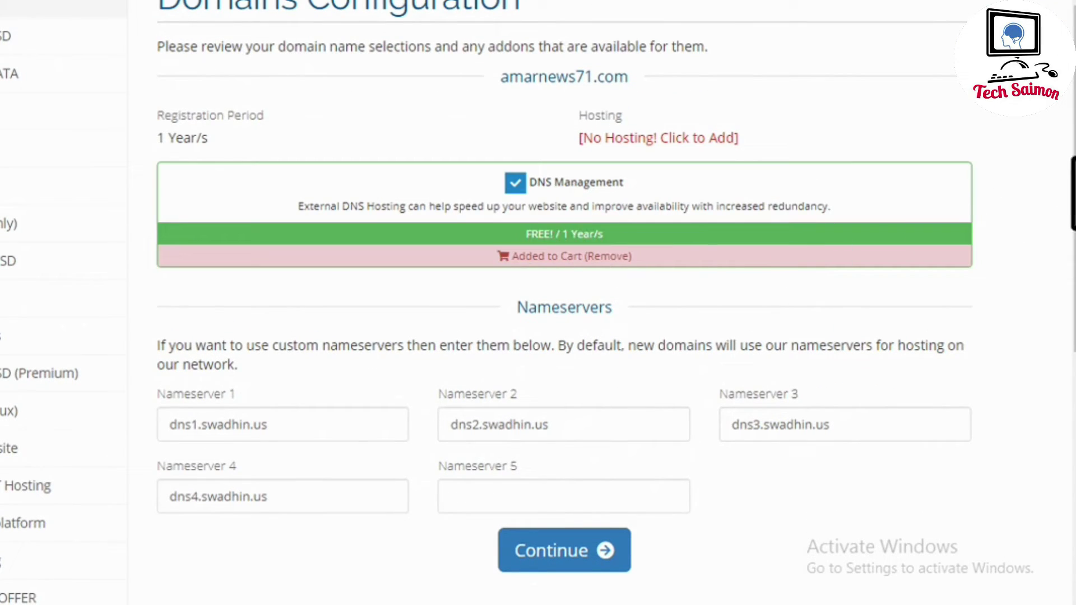
left_click(536, 256)
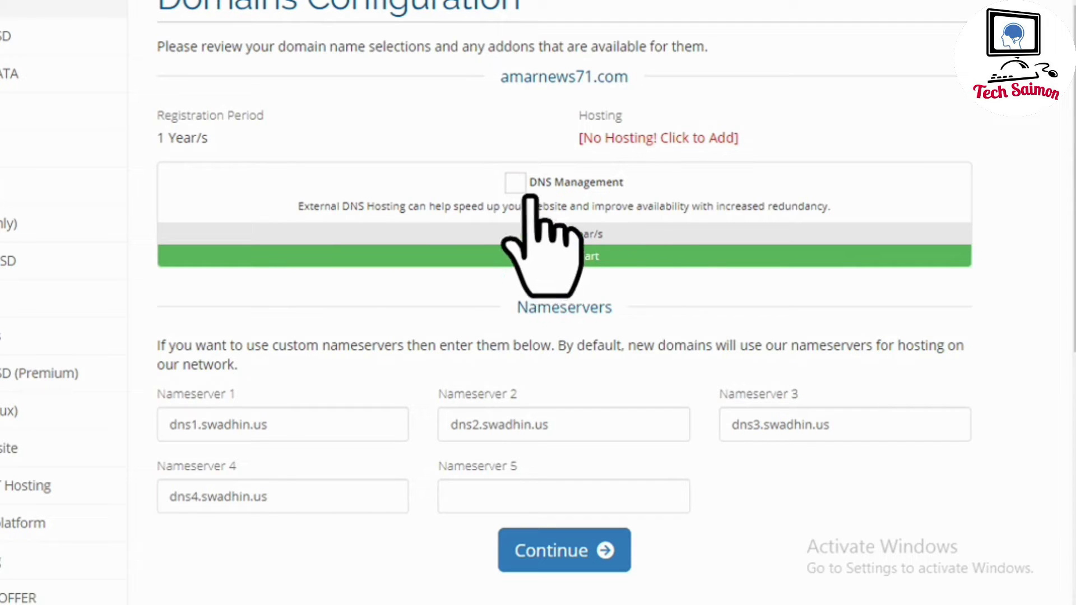
left_click(540, 212)
scroll(962, 181, "up", 1)
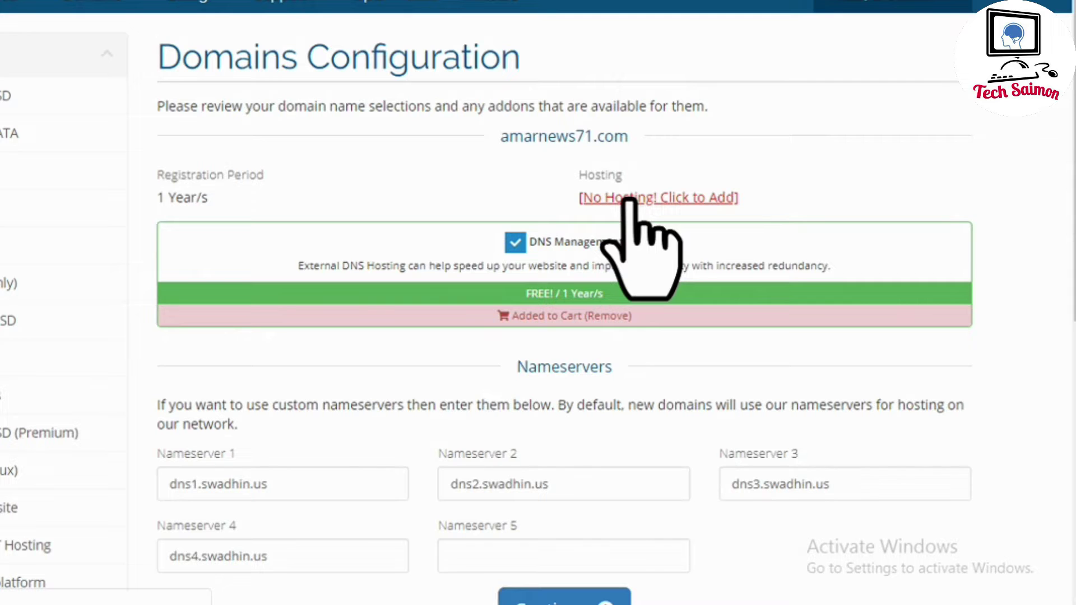
left_click(636, 203)
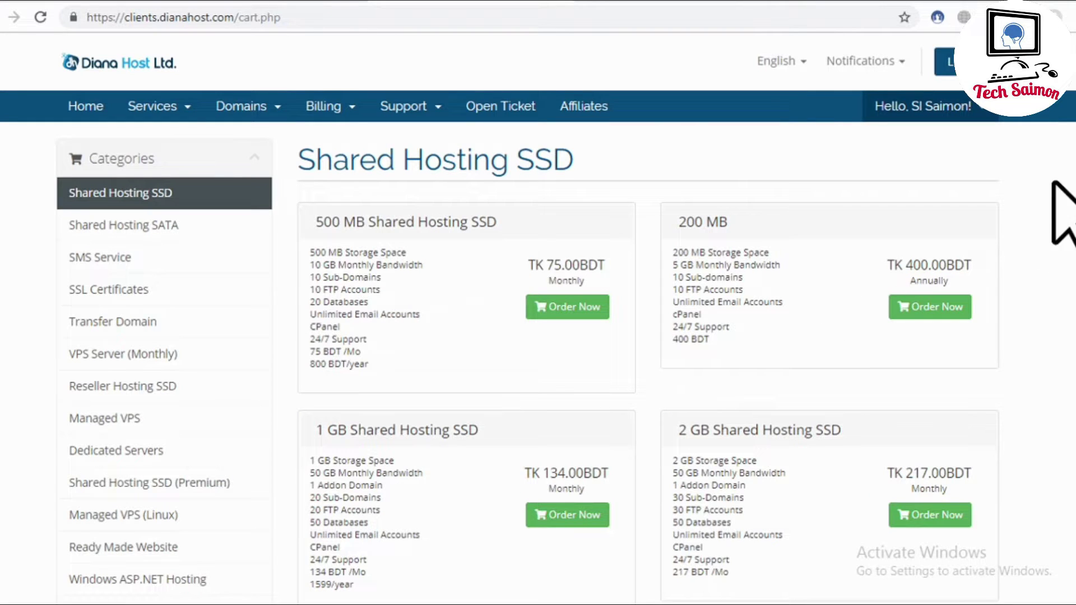
Browse the Shared Hosting SSD plans and order the 1 GB plan
scroll(538, 325, "down", 1)
scroll(538, 318, "down", 2)
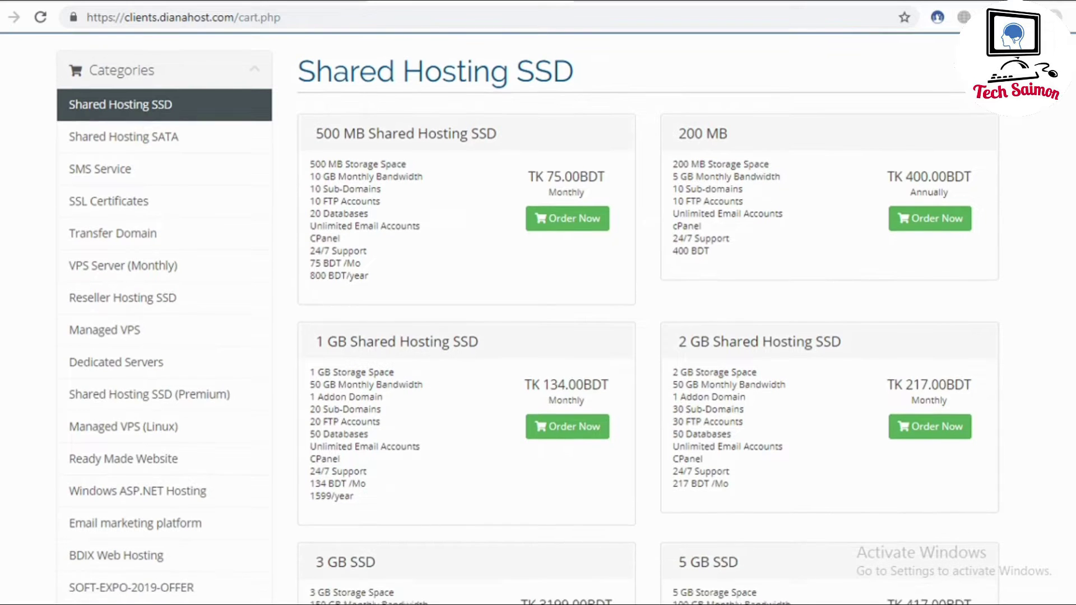
scroll(538, 319, "down", 1)
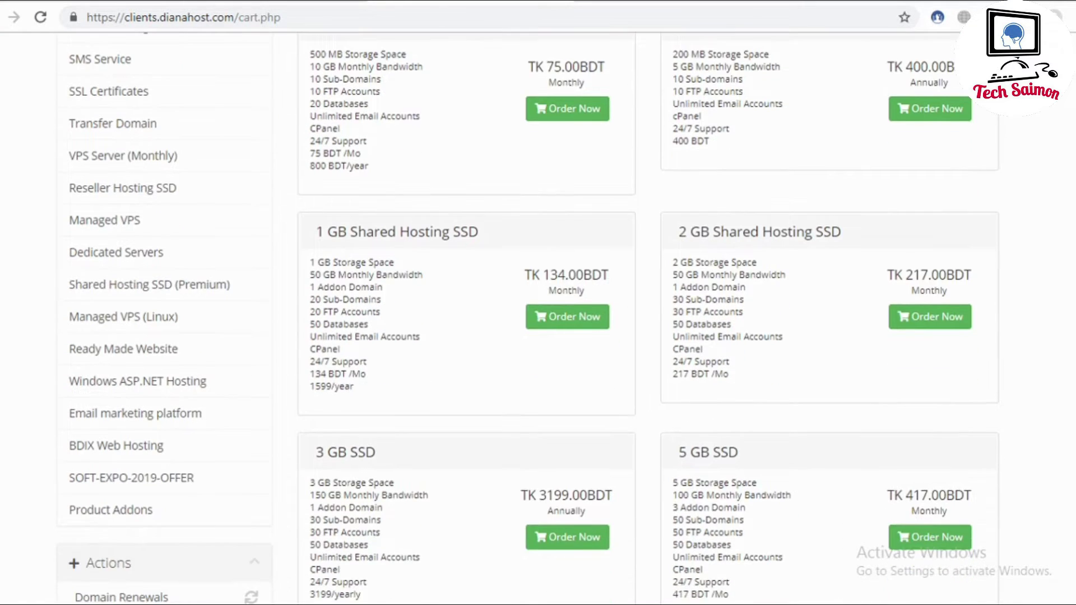
scroll(538, 319, "up", 2)
scroll(538, 318, "down", 1)
scroll(538, 319, "down", 3)
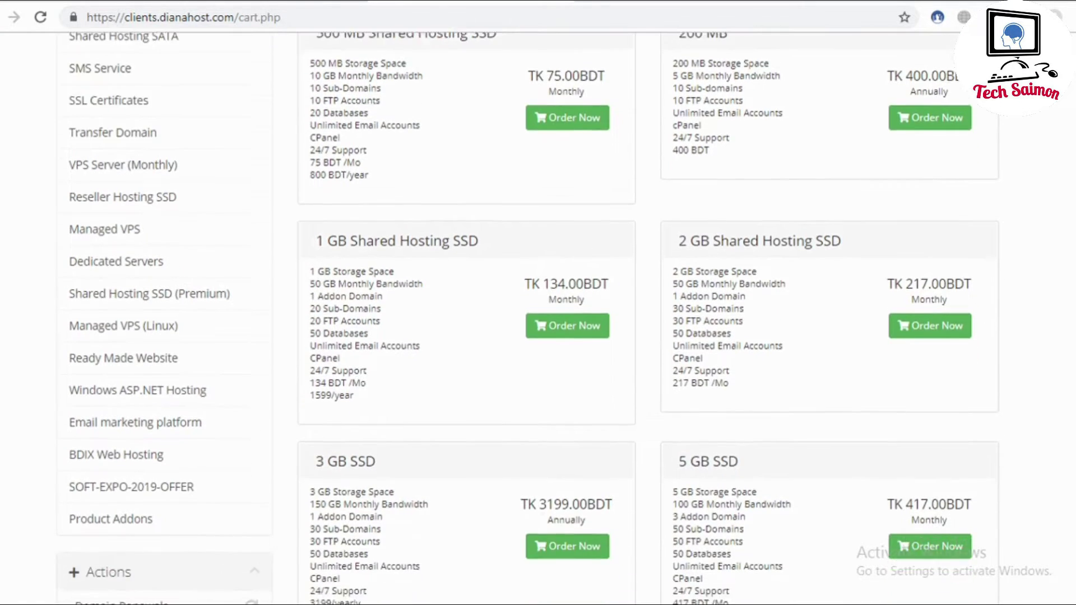
scroll(538, 318, "down", 3)
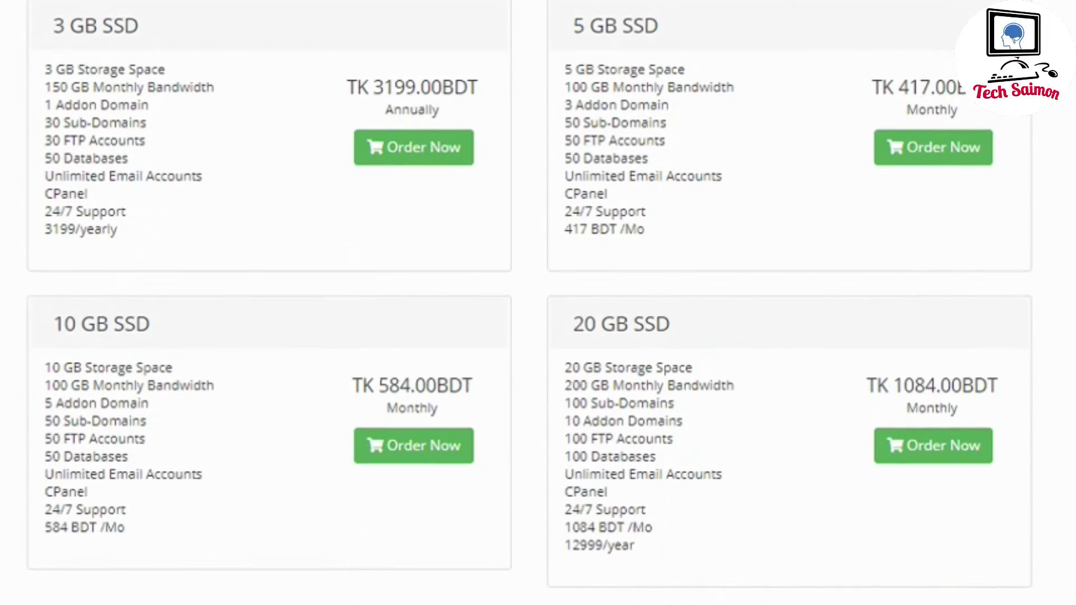
scroll(538, 302, "down", 7)
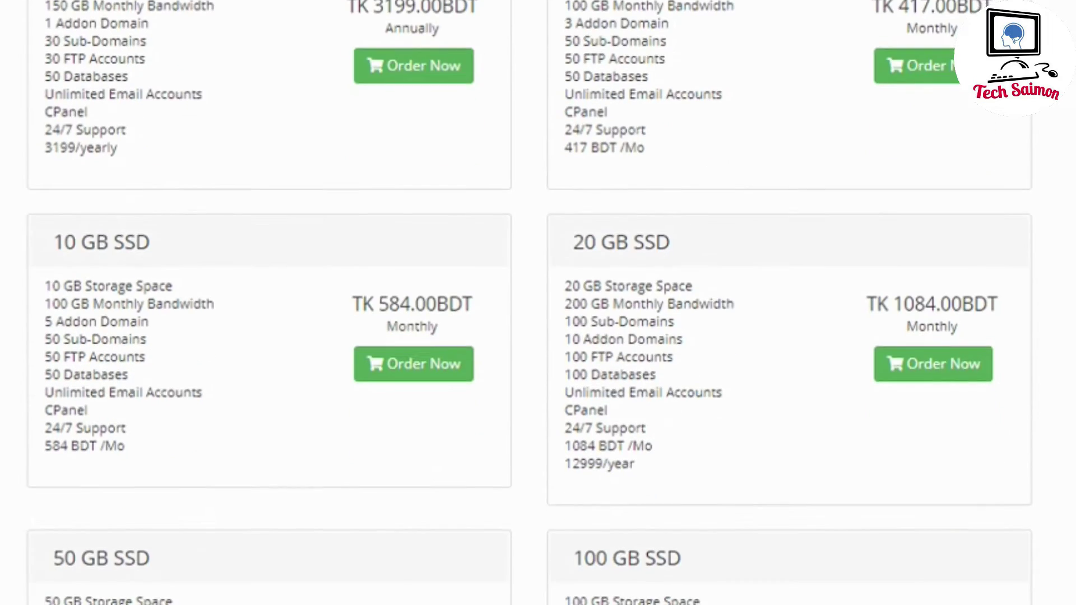
scroll(538, 302, "up", 3)
scroll(538, 303, "up", 10)
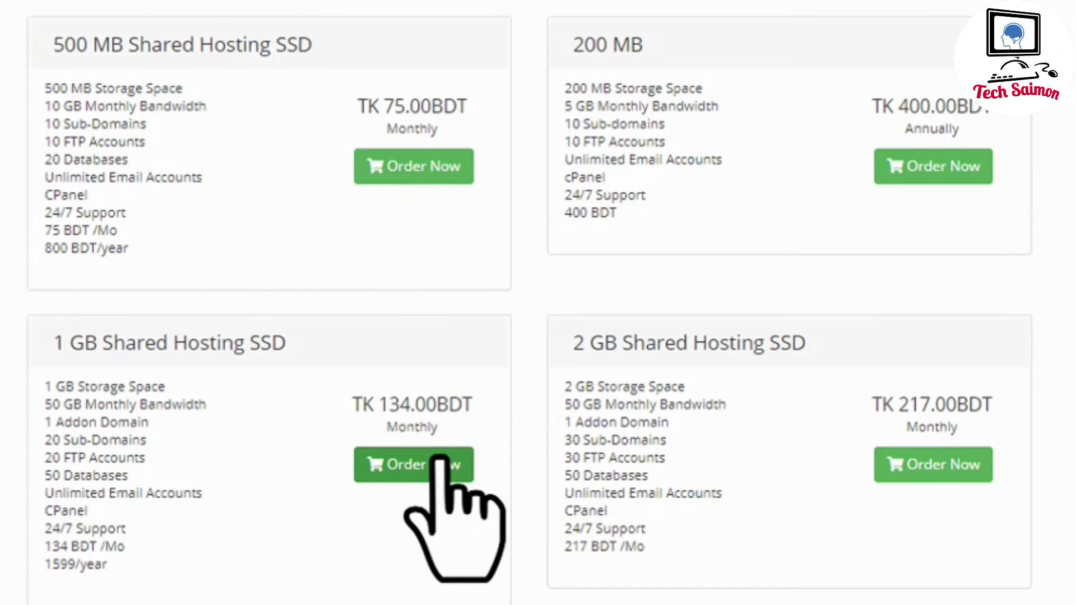
left_click(440, 466)
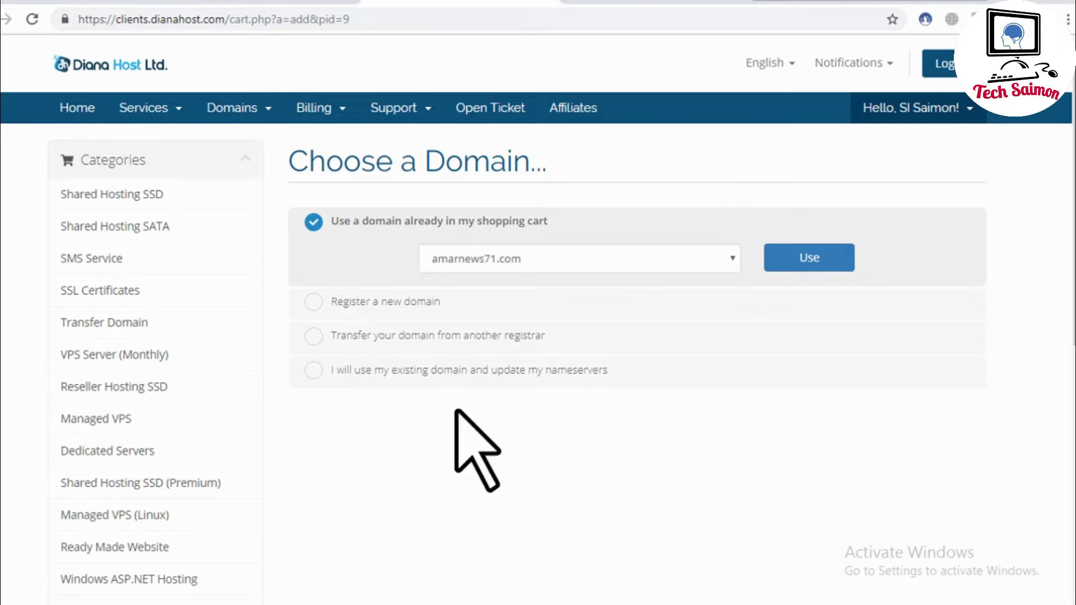
Use amarnews71.com from the cart as the hosting plan's domain
left_click(726, 269)
left_click(728, 269)
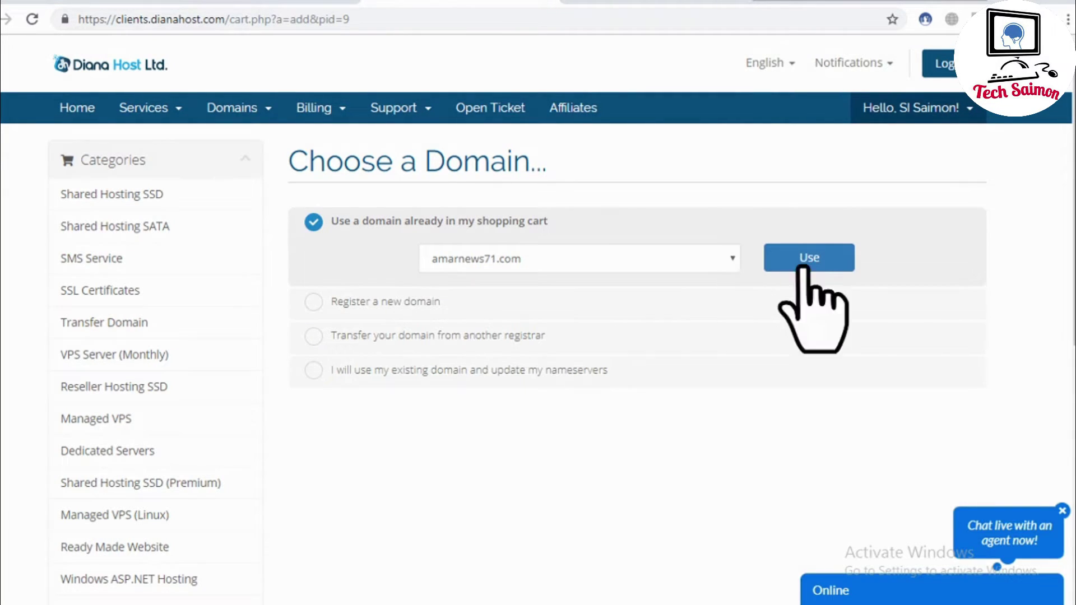
left_click(828, 262)
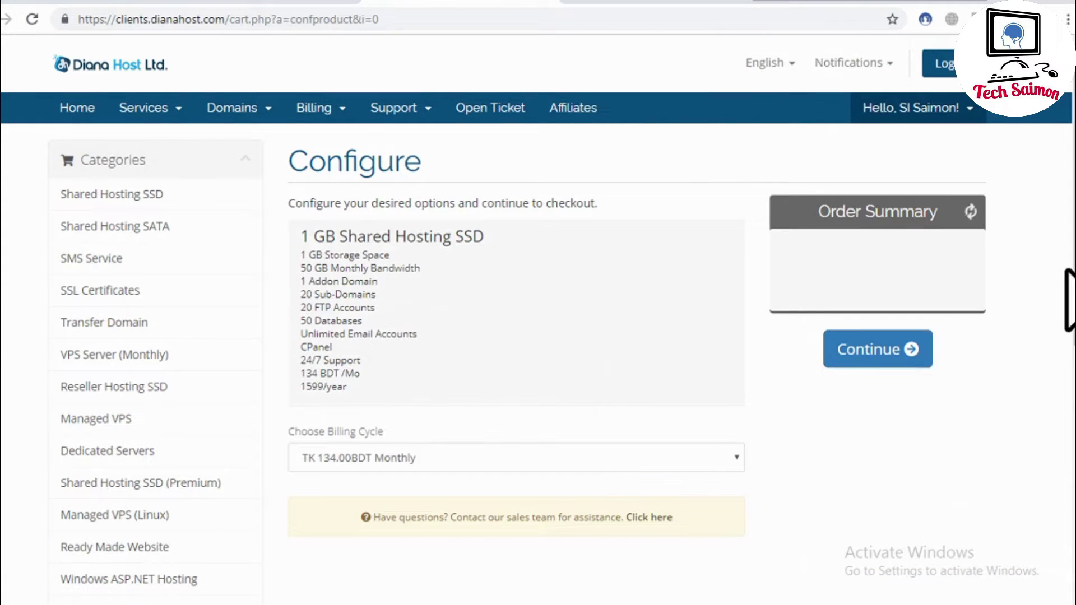
Set the hosting billing cycle to Annually at TK 1599.00BDT and continue
scroll(1009, 336, "down", 1)
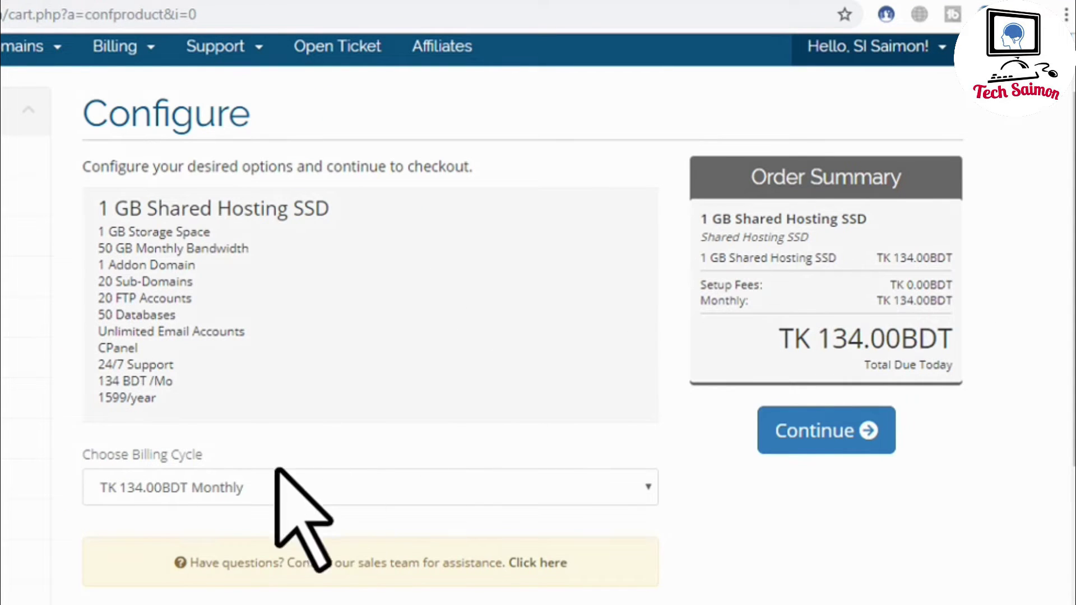
left_click(440, 496)
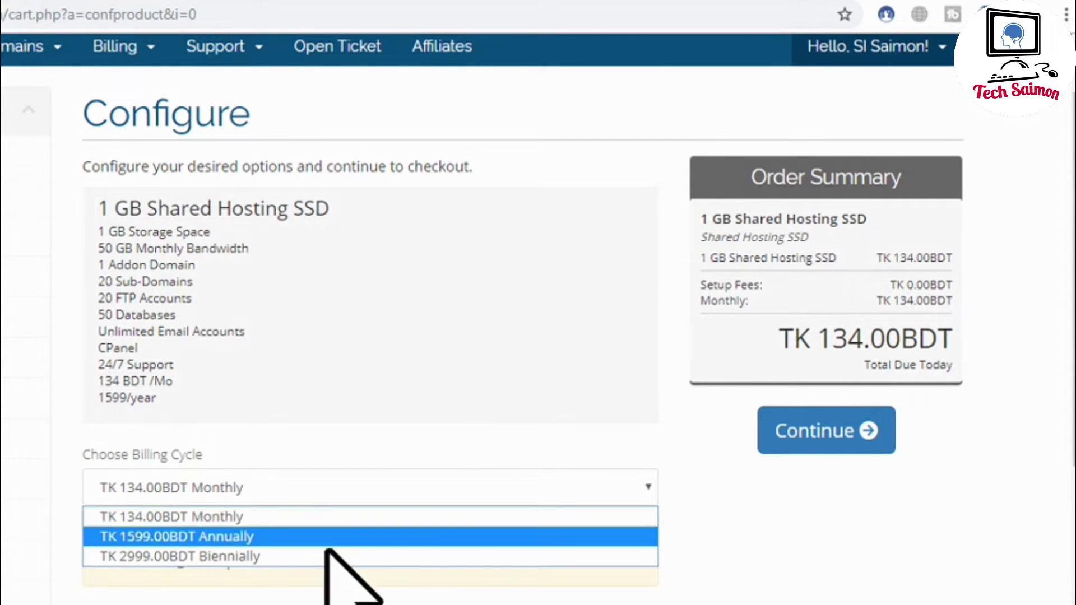
left_click(285, 538)
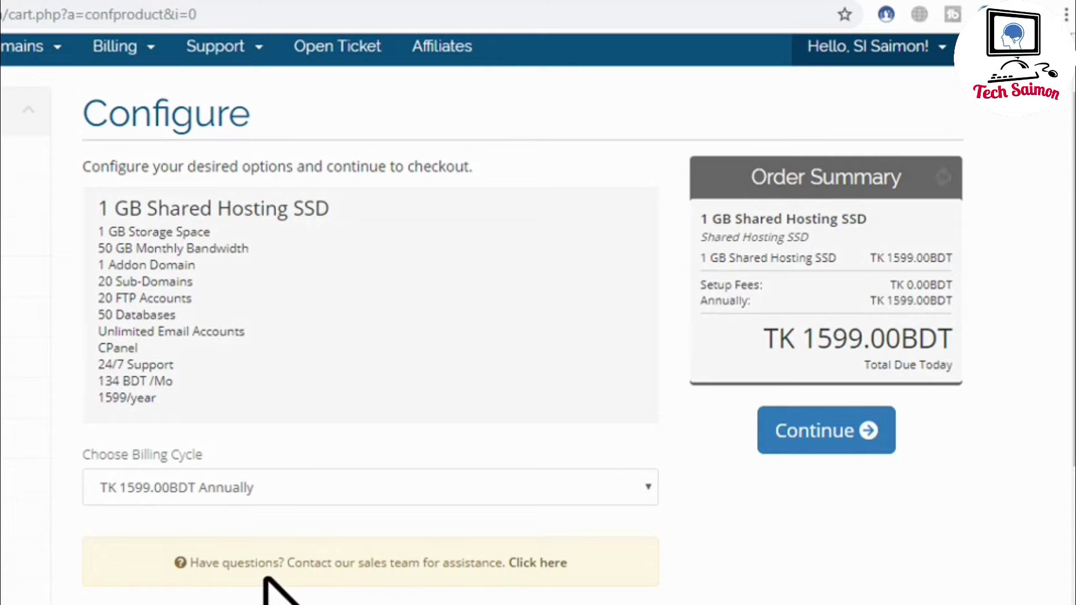
scroll(740, 443, "down", 1)
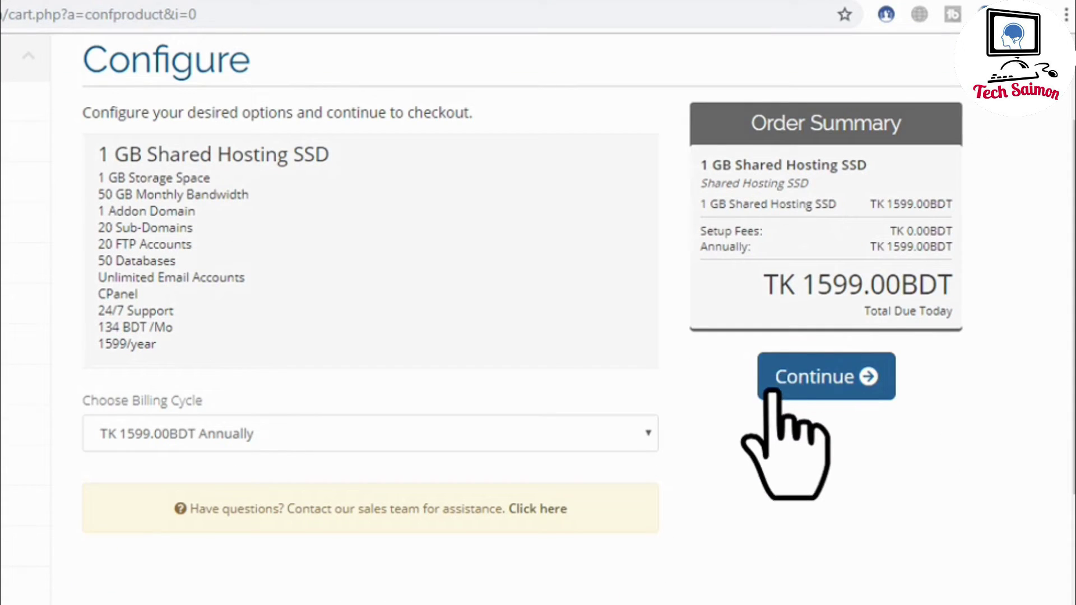
scroll(838, 498, "up", 3)
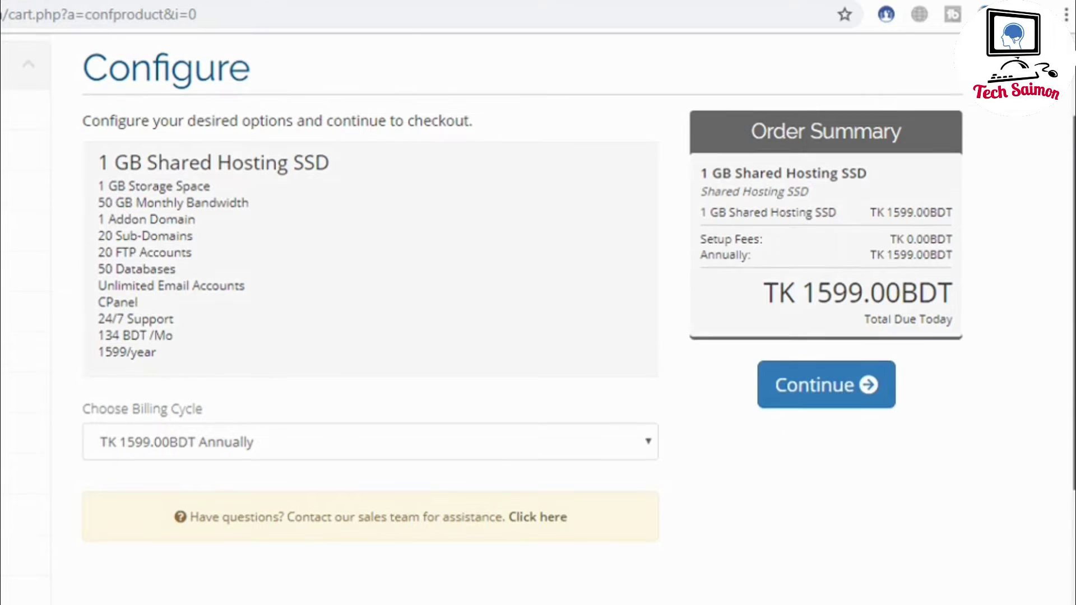
left_click(836, 499)
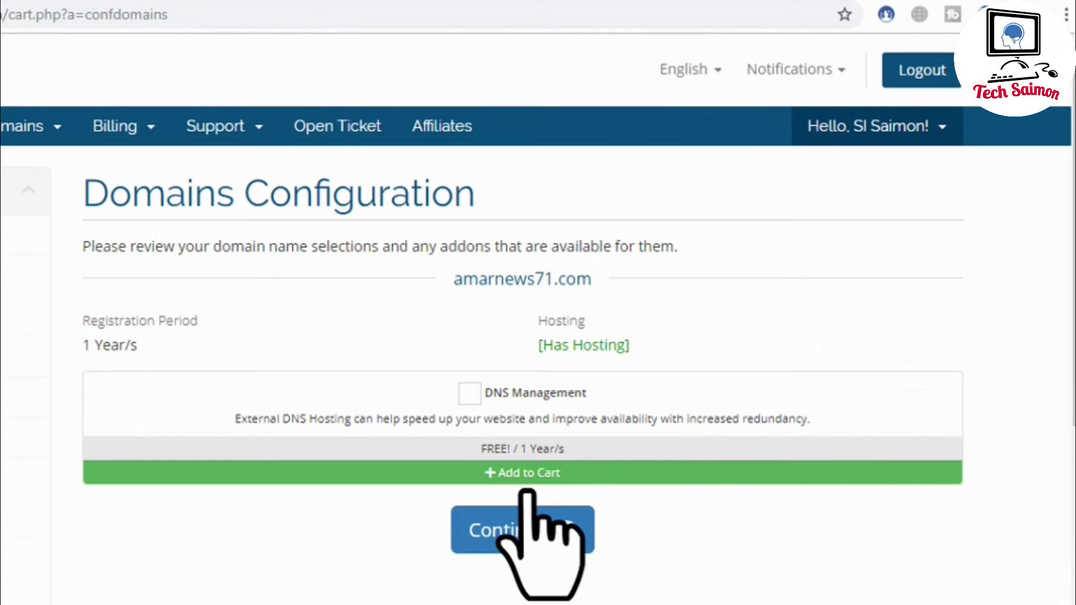
Add free DNS Management for amarnews71.com and proceed to the cart review
left_click(470, 393)
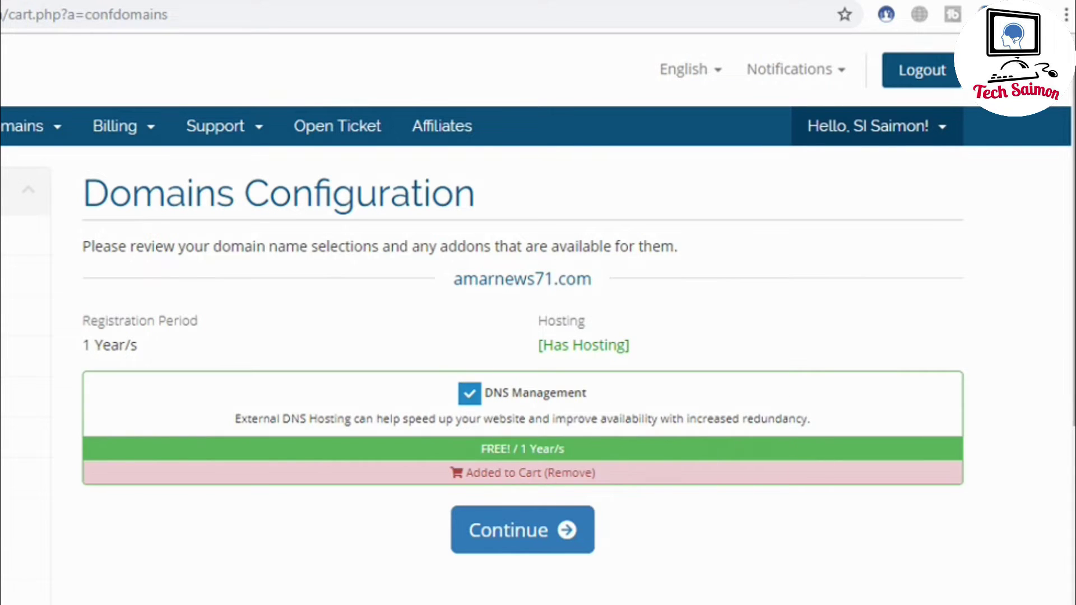
scroll(471, 395, "down", 2)
left_click(563, 451)
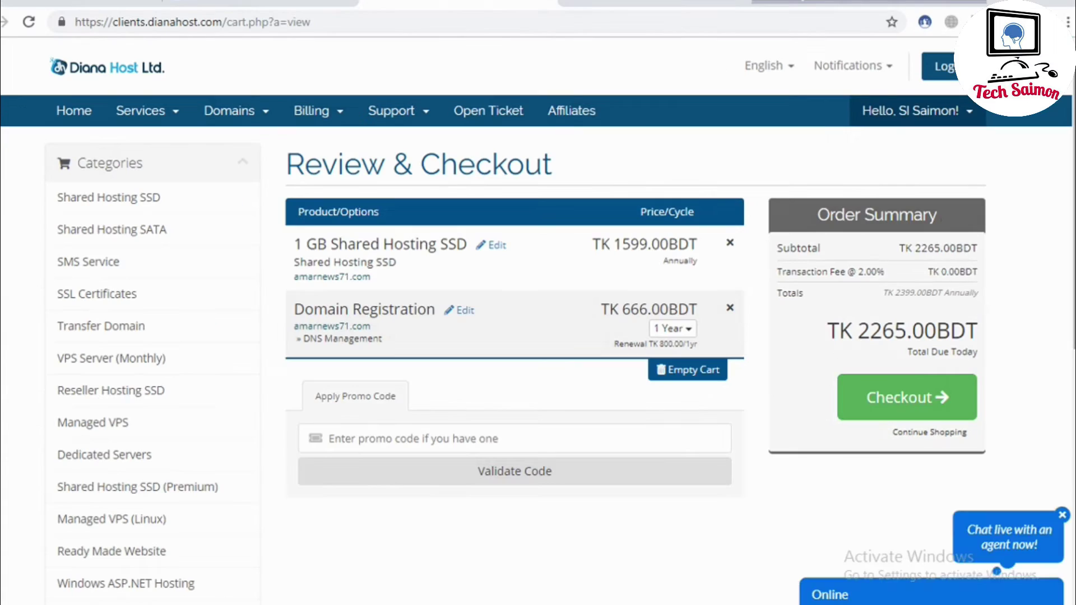
Try applying the promo code LEON
scroll(1021, 290, "down", 1)
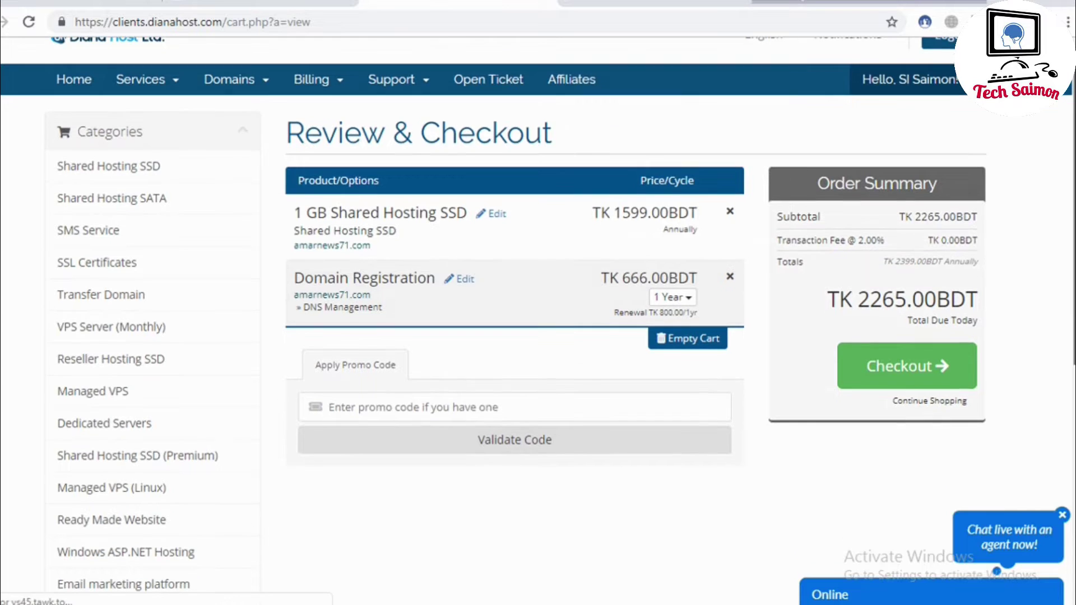
scroll(619, 348, "down", 1)
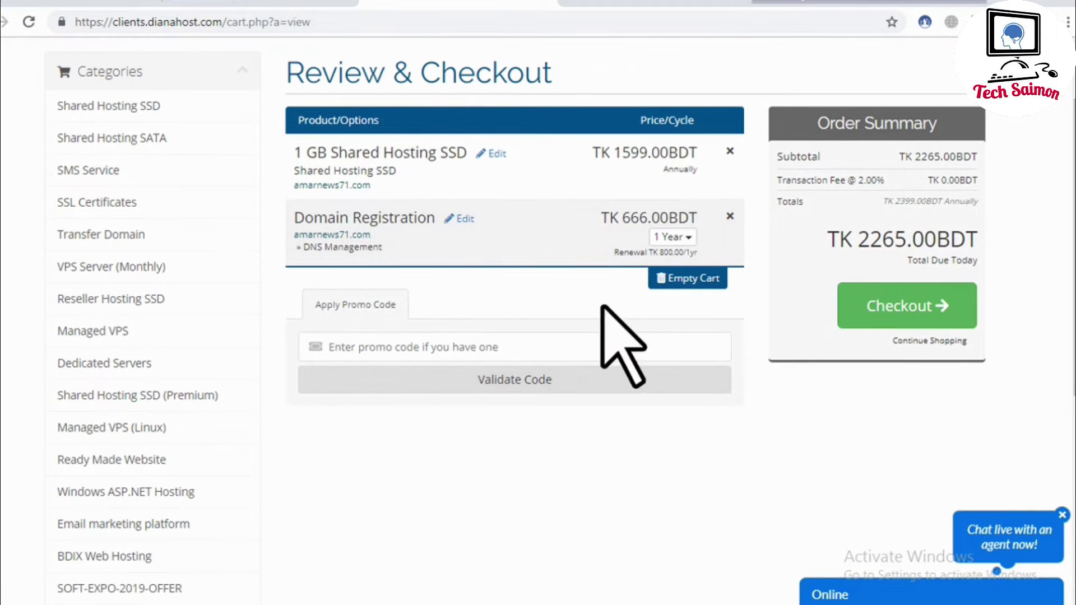
left_click(456, 352)
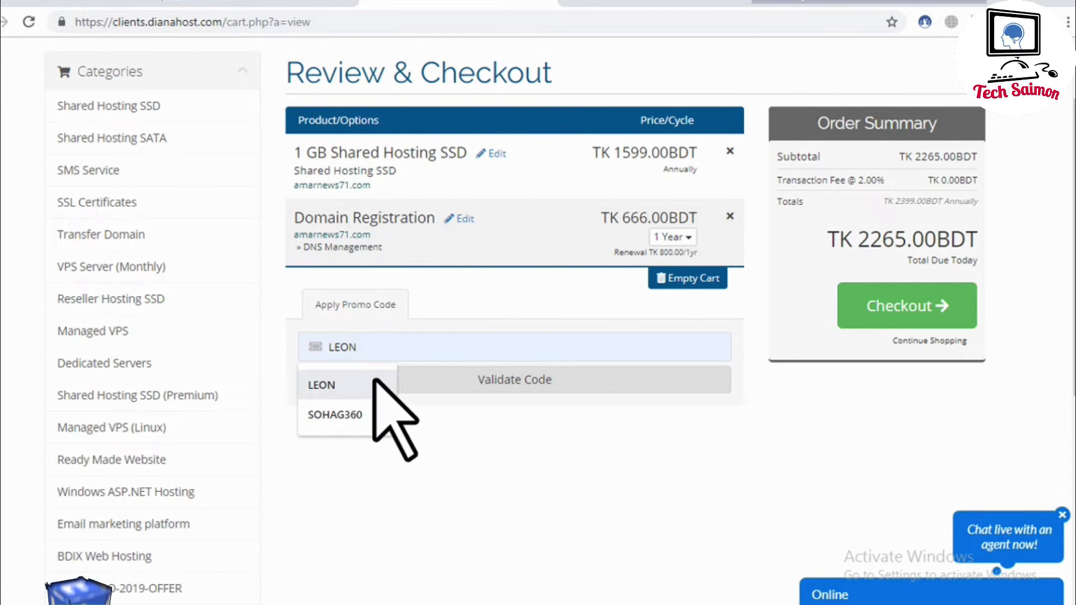
left_click(374, 383)
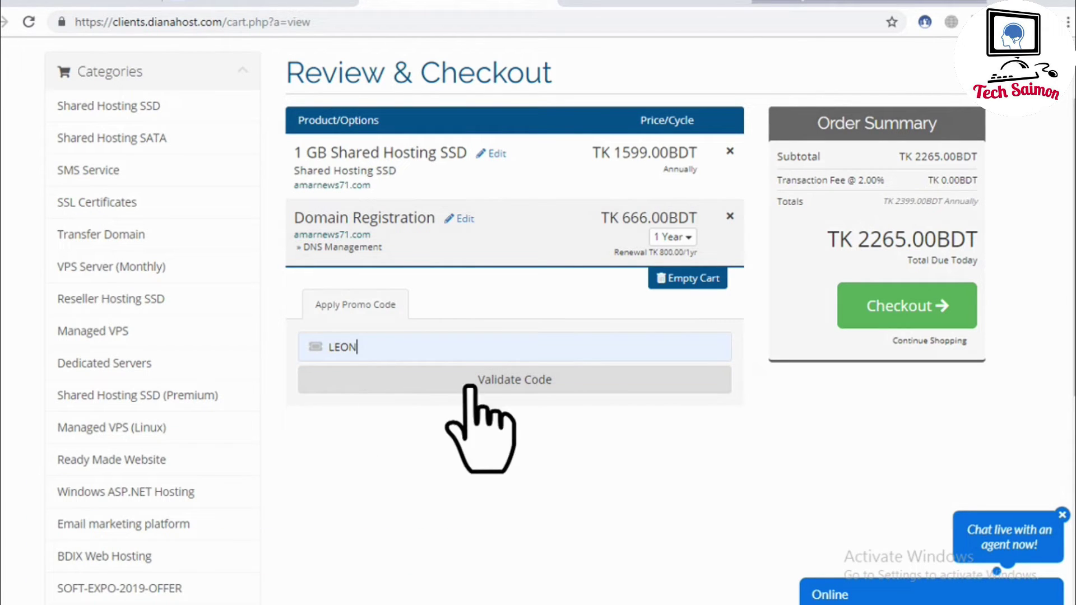
left_click(542, 381)
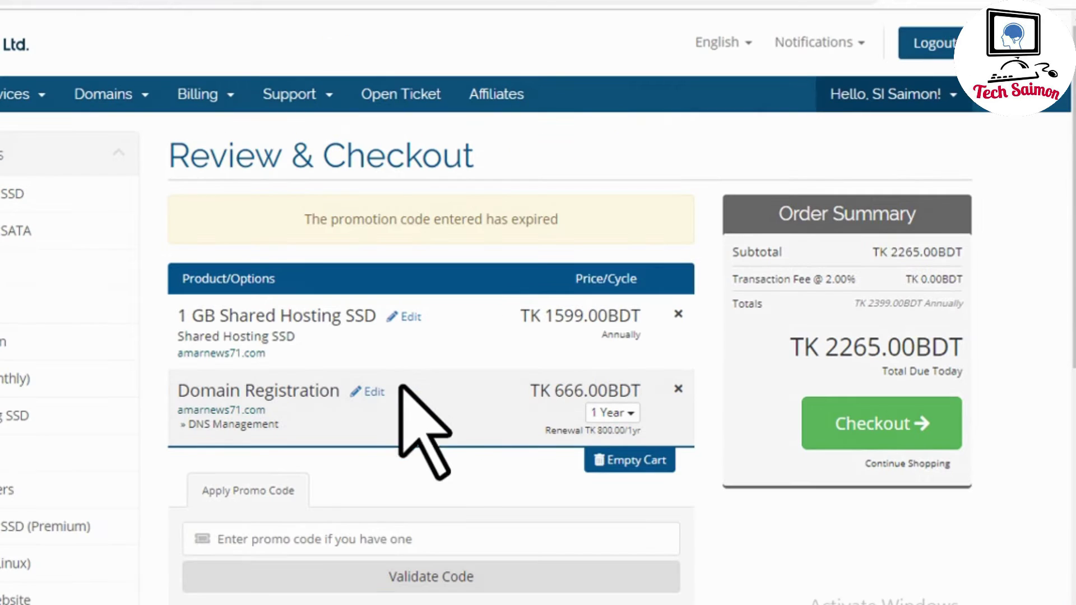
Try the promo code SOHAG360, then remove it from the order
scroll(1028, 302, "down", 3)
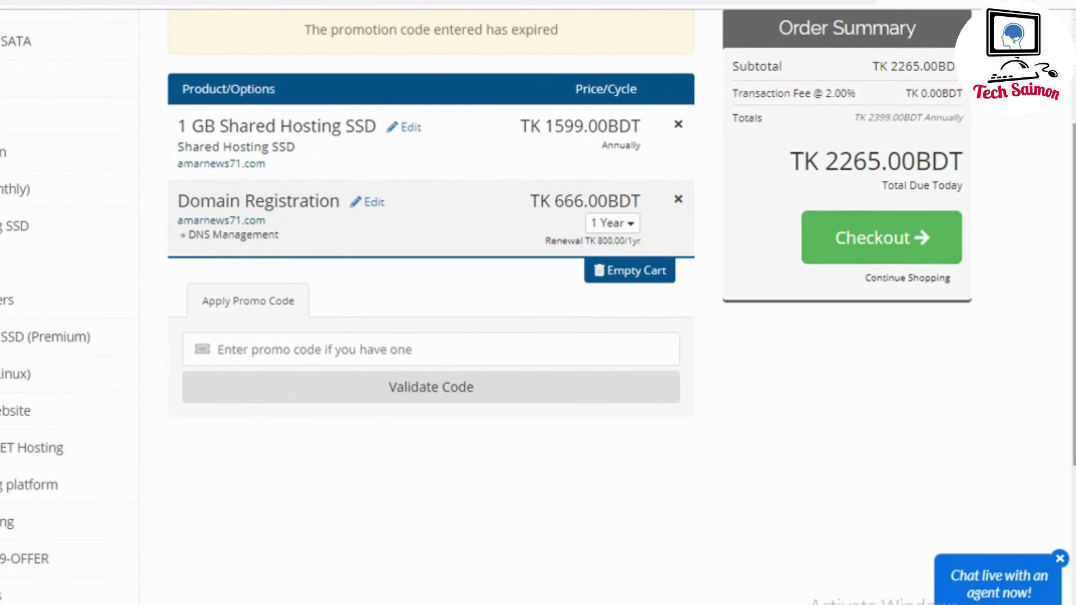
left_click(401, 348)
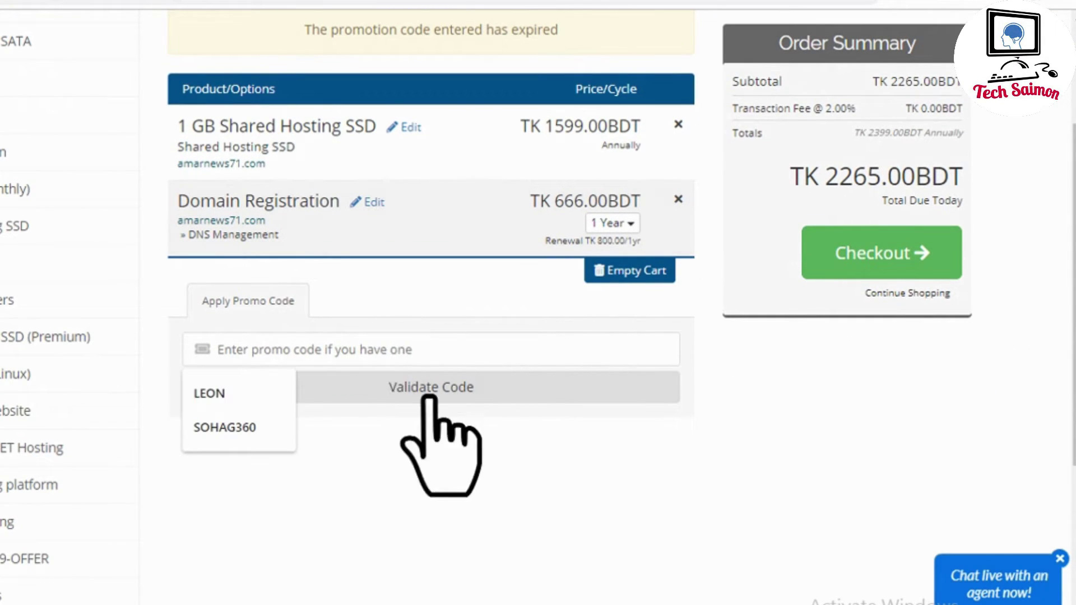
left_click(255, 427)
left_click(447, 387)
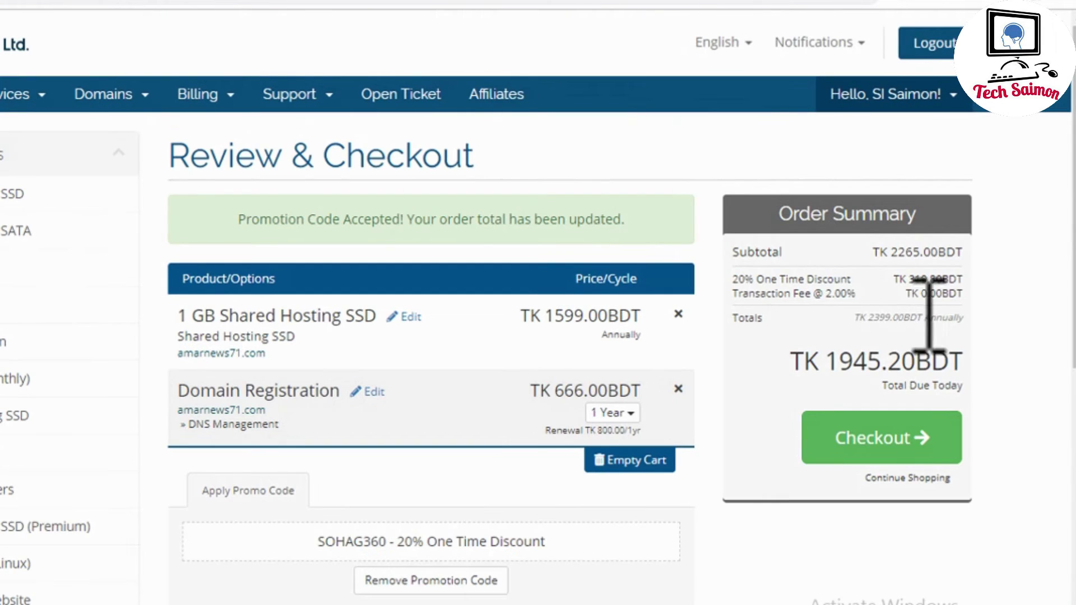
scroll(538, 336, "down", 2)
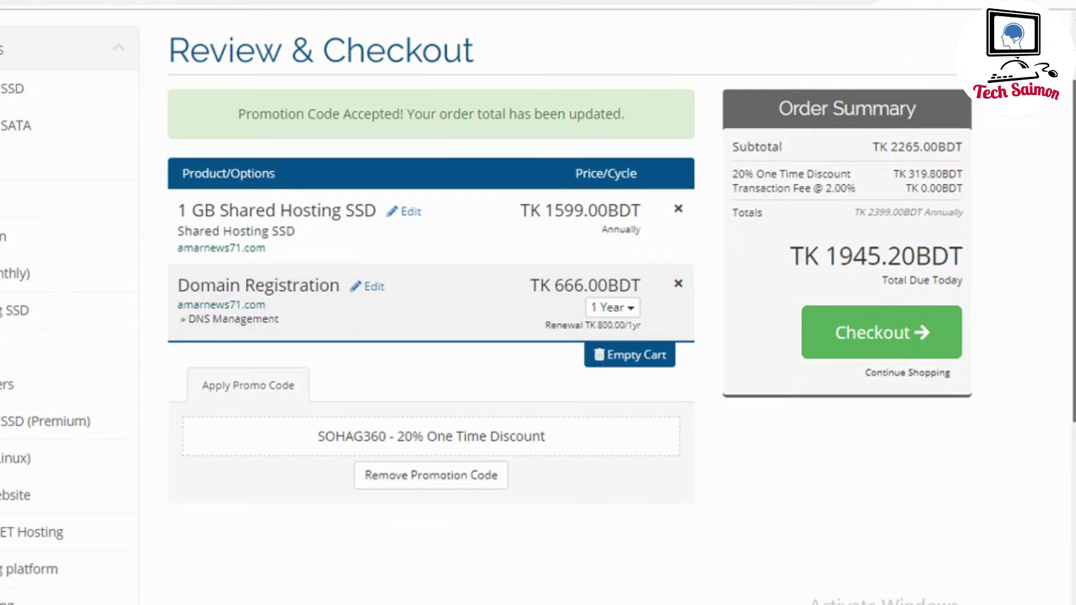
scroll(487, 310, "down", 1)
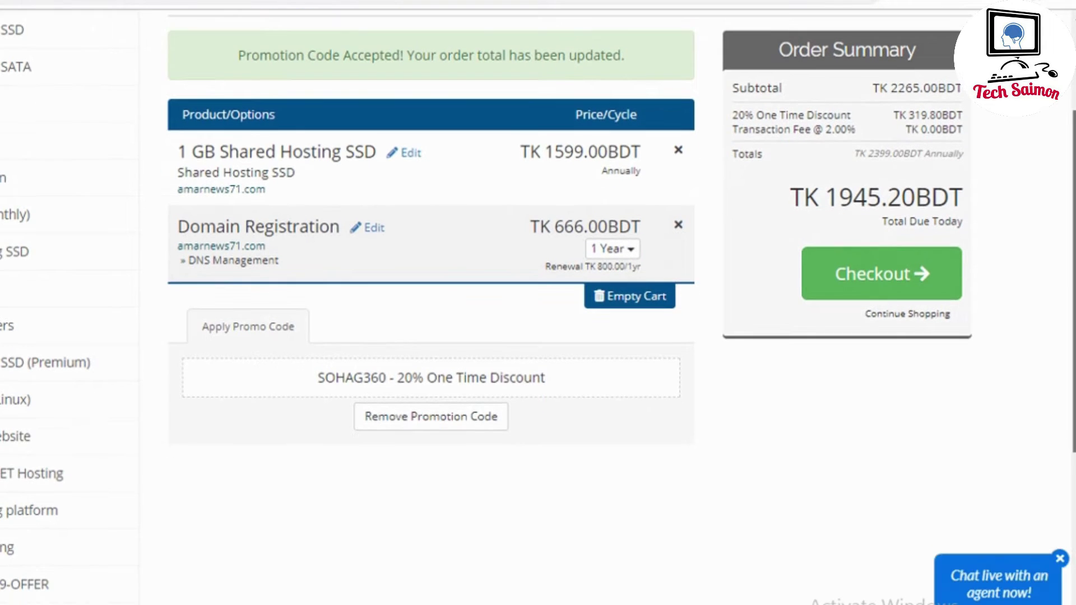
left_click(431, 416)
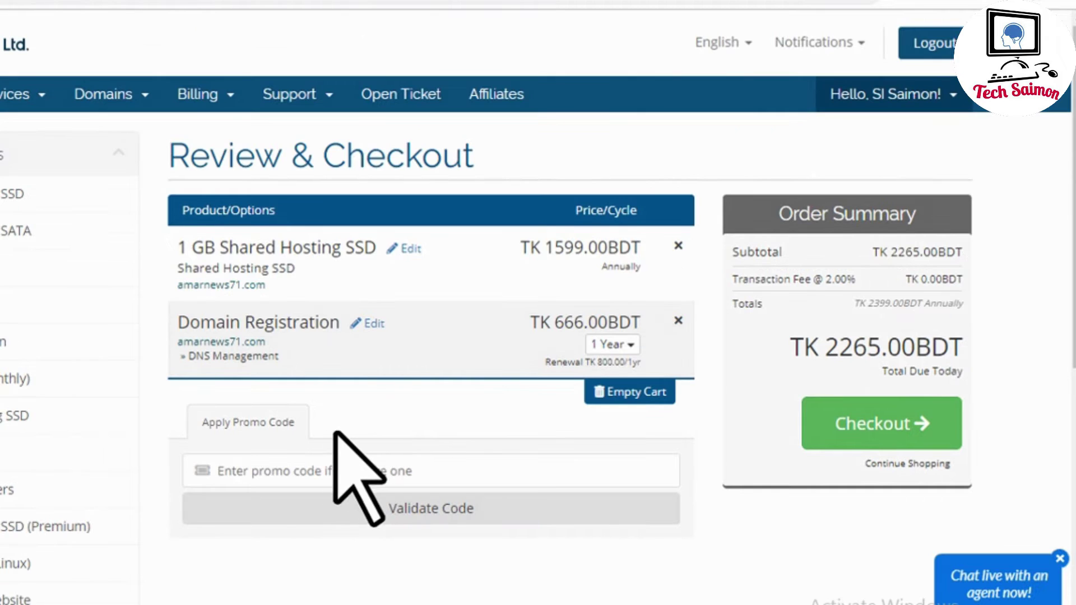
Apply promo code DH1GB for a 74.99% one-time discount
left_click(301, 471)
right_click(300, 471)
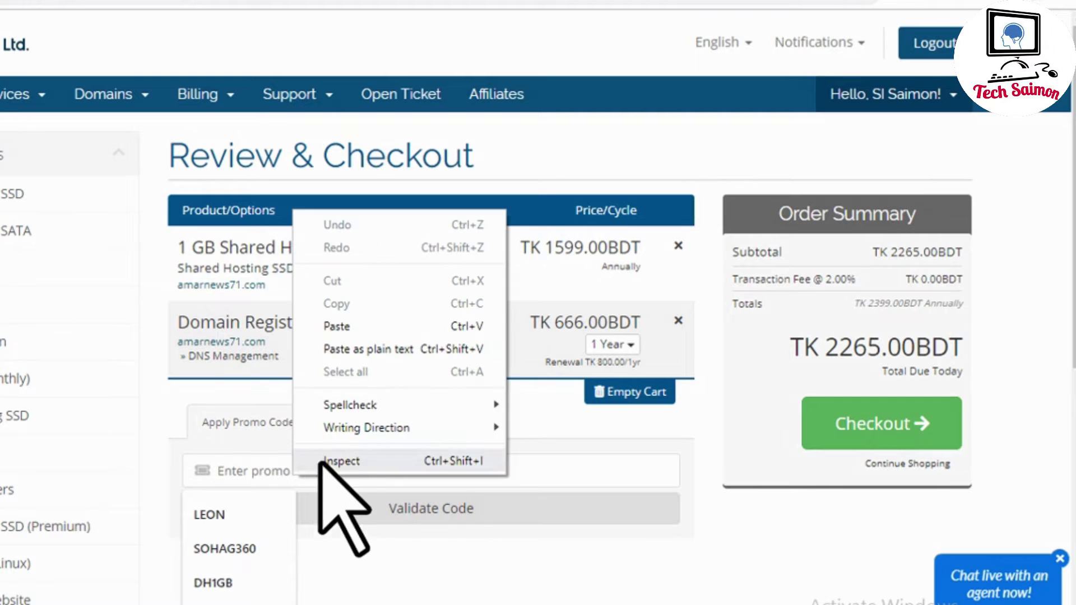
left_click(227, 582)
left_click(227, 583)
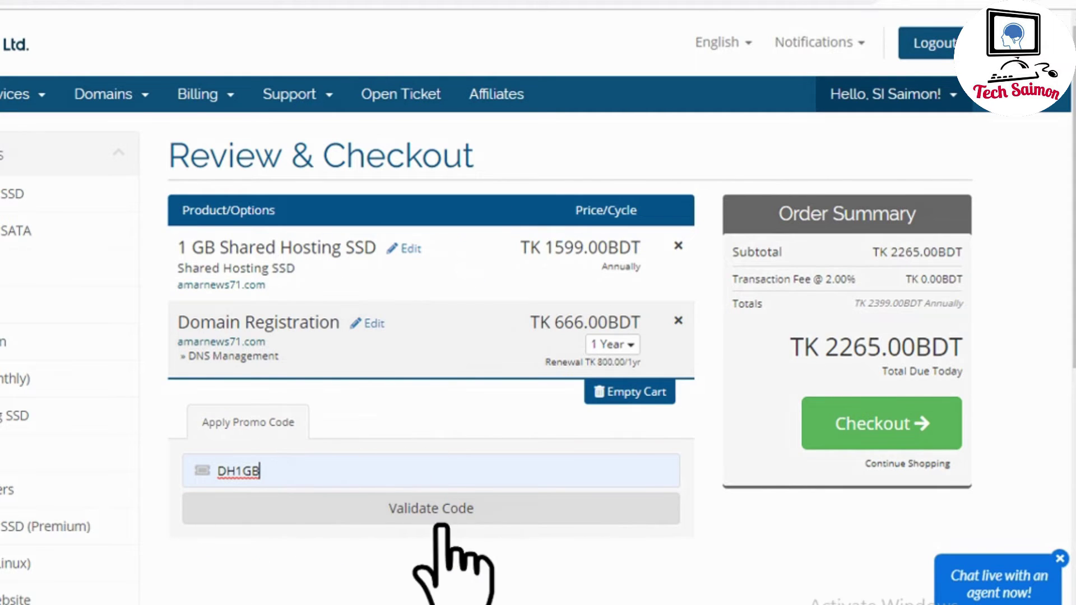
left_click(456, 511)
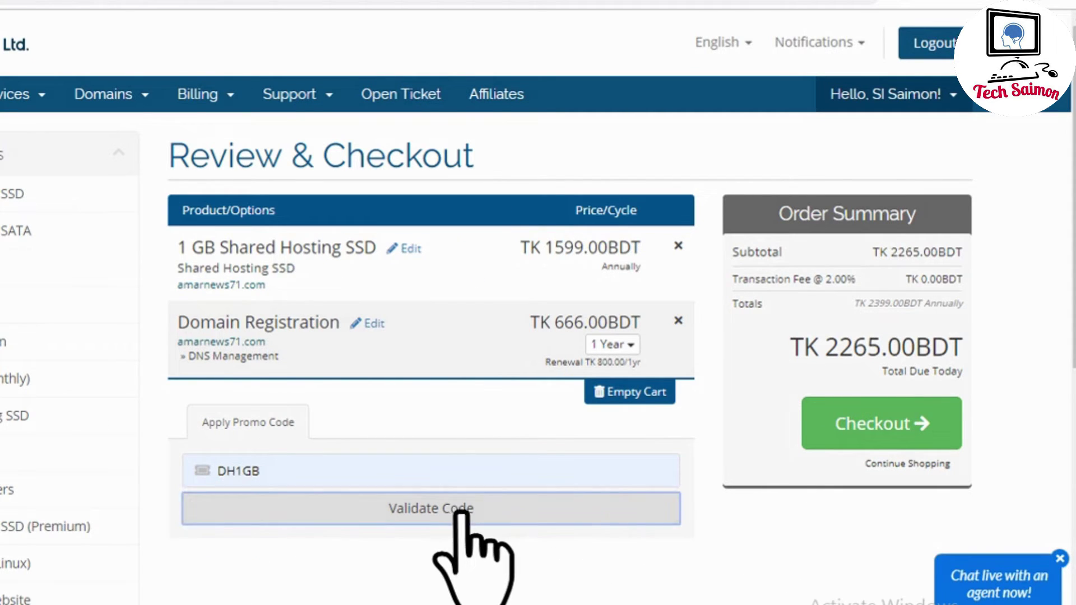
Highlight the TK 1065.91BDT total due and proceed to checkout
left_click_drag(790, 347, 859, 380)
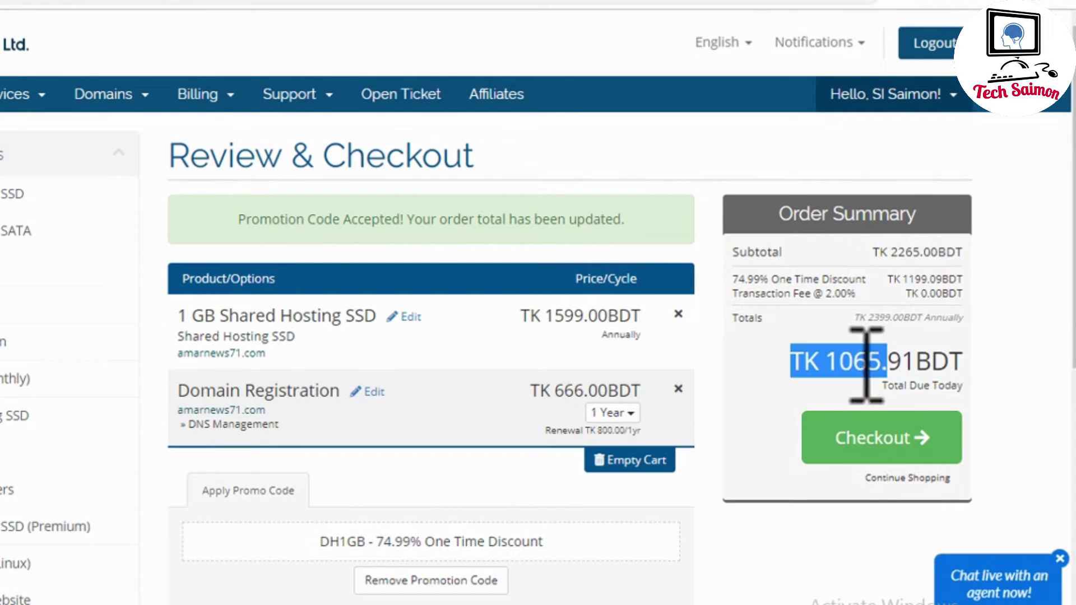
left_click(776, 369)
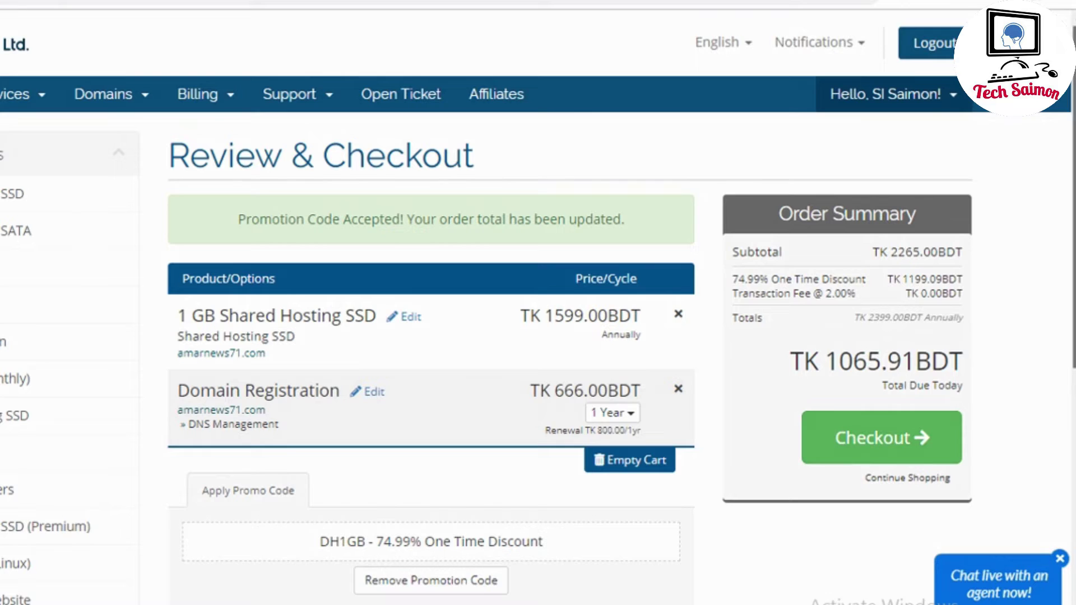
scroll(872, 418, "down", 2)
scroll(899, 350, "up", 1)
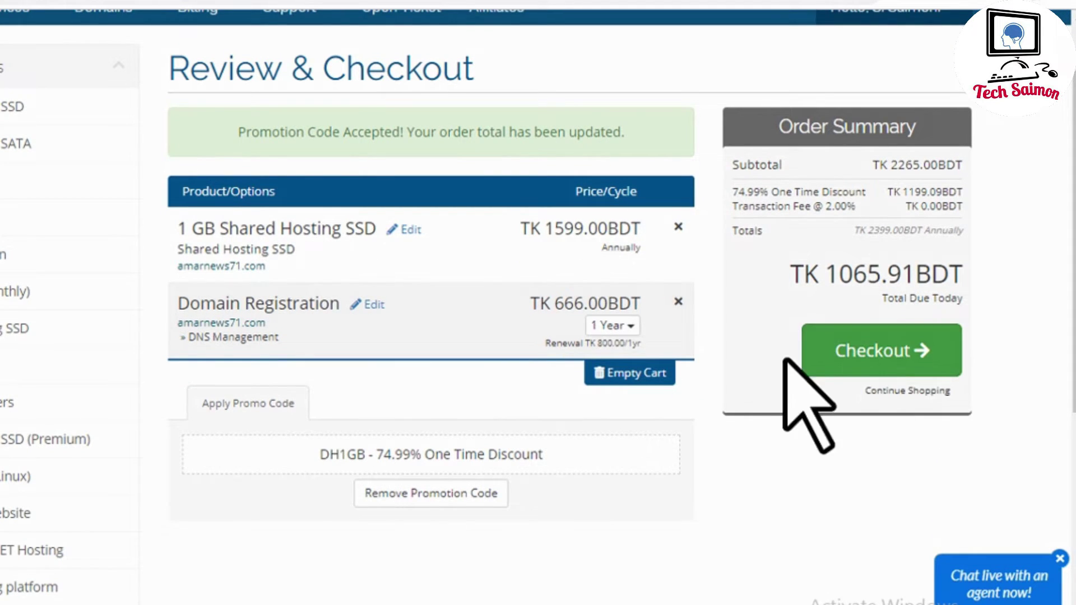
left_click(898, 350)
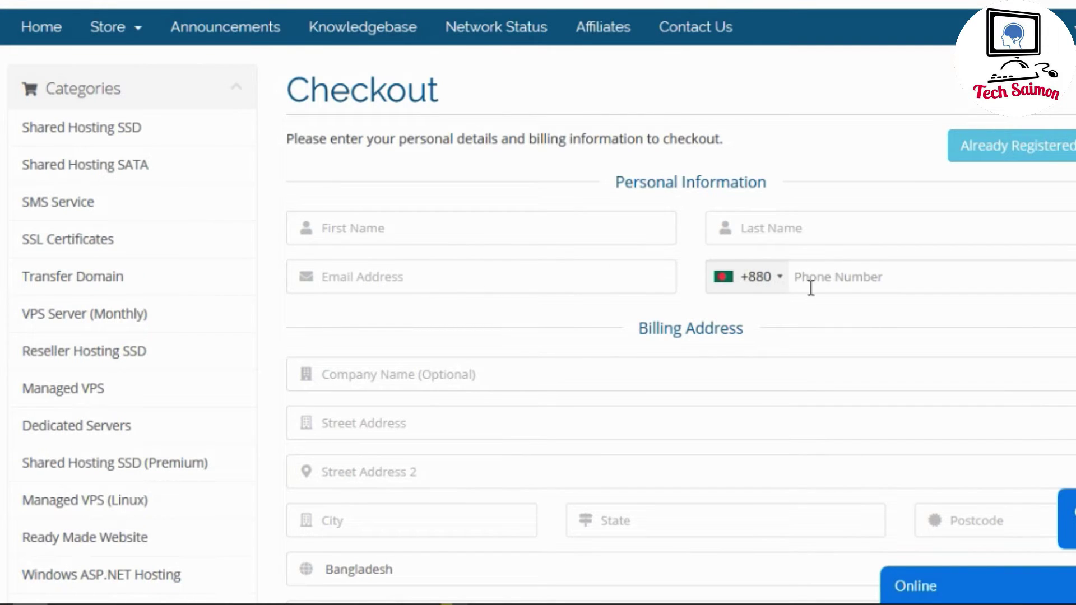
scroll(875, 134, "down", 3)
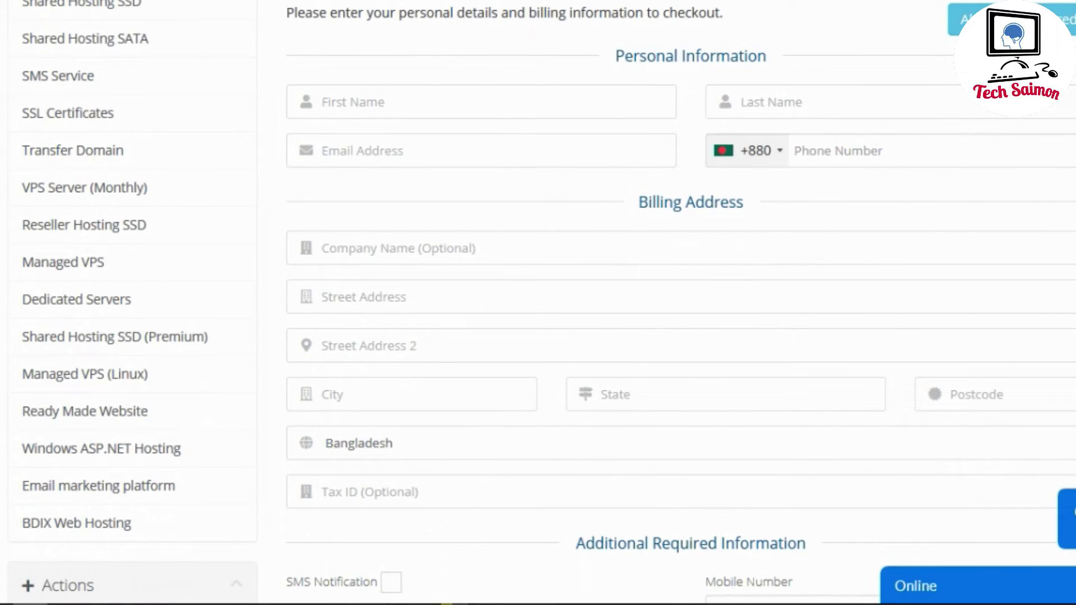
scroll(437, 137, "down", 4)
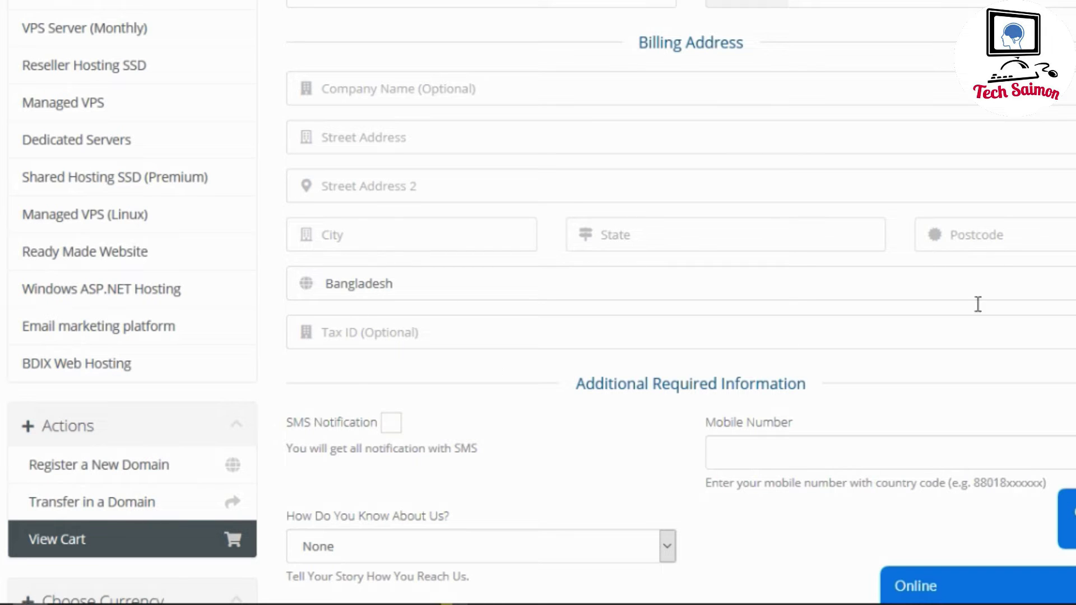
scroll(542, 302, "down", 4)
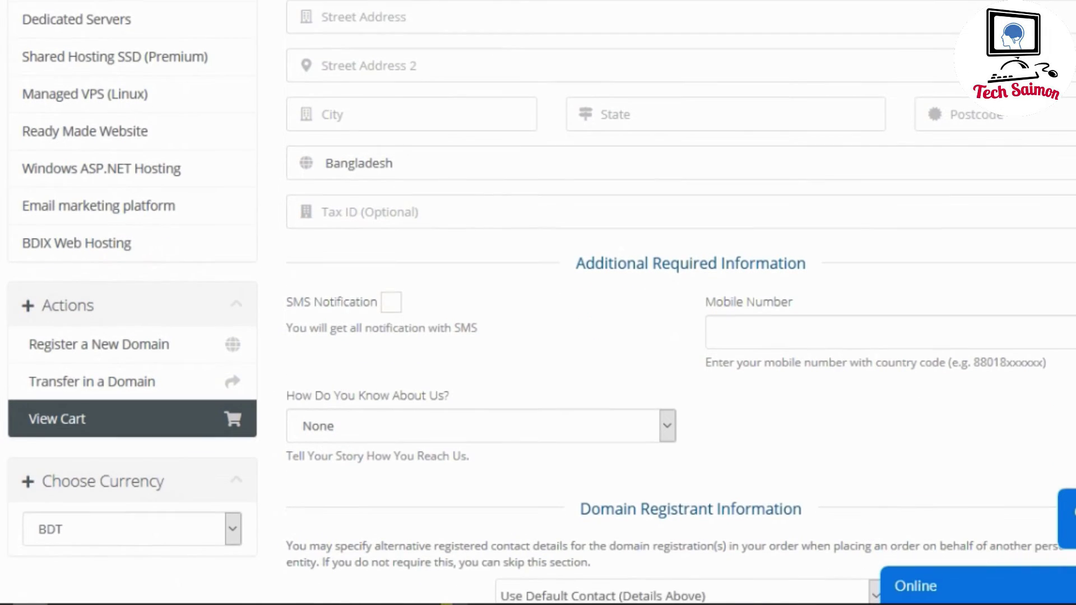
scroll(508, 236, "down", 1)
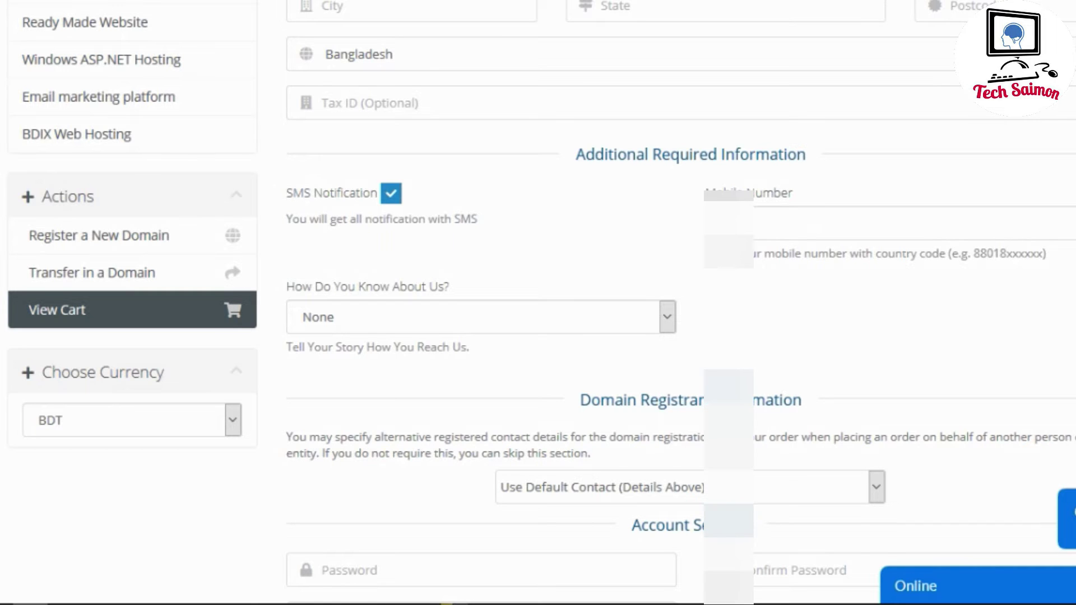
scroll(538, 302, "down", 3)
scroll(538, 303, "down", 3)
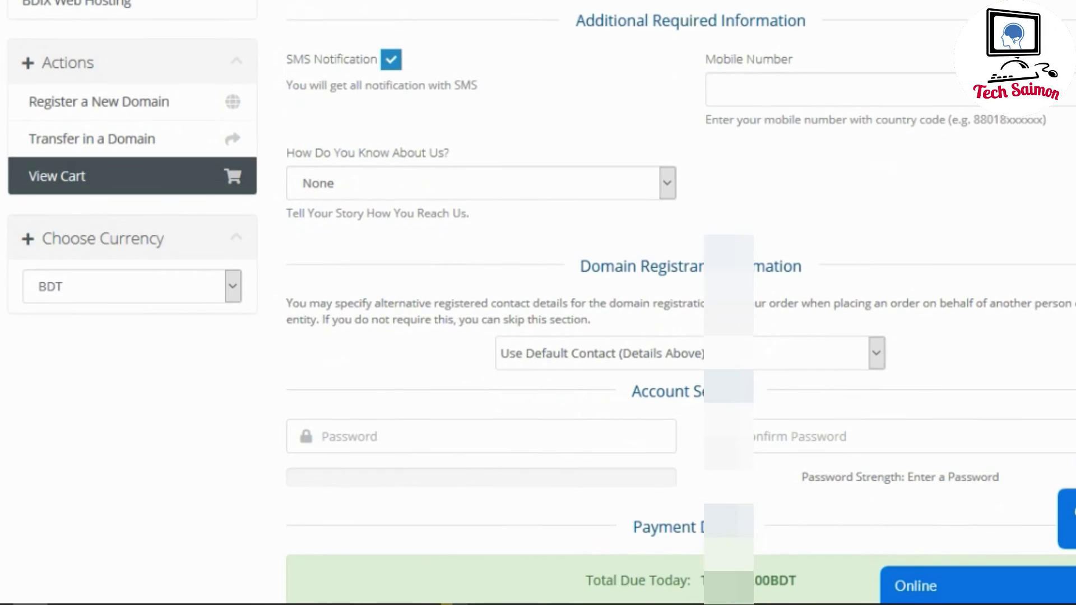
scroll(538, 303, "up", 1)
scroll(644, 14, "down", 2)
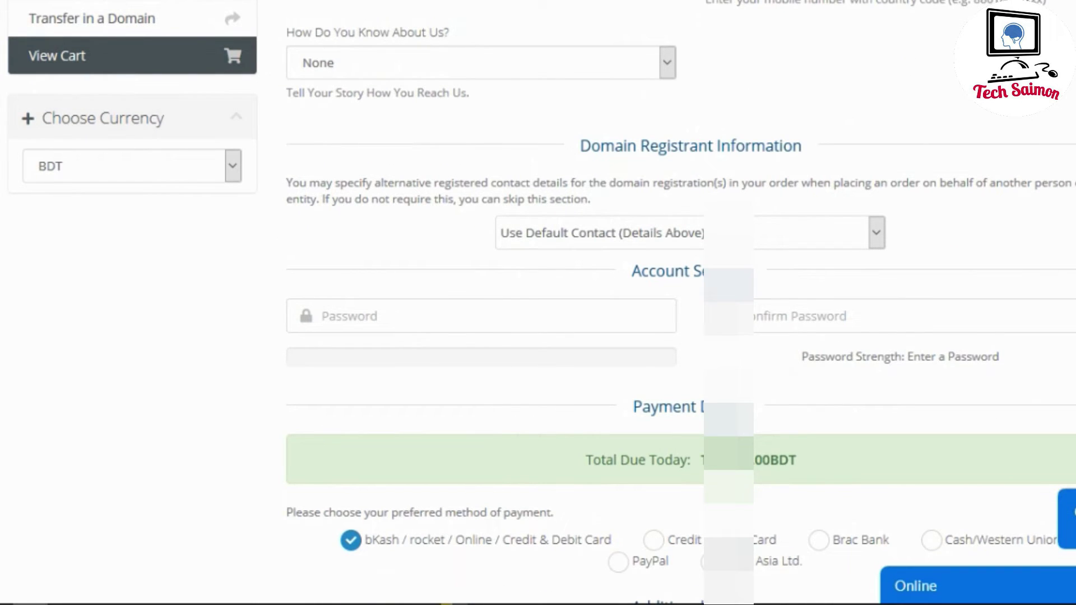
scroll(775, 272, "down", 2)
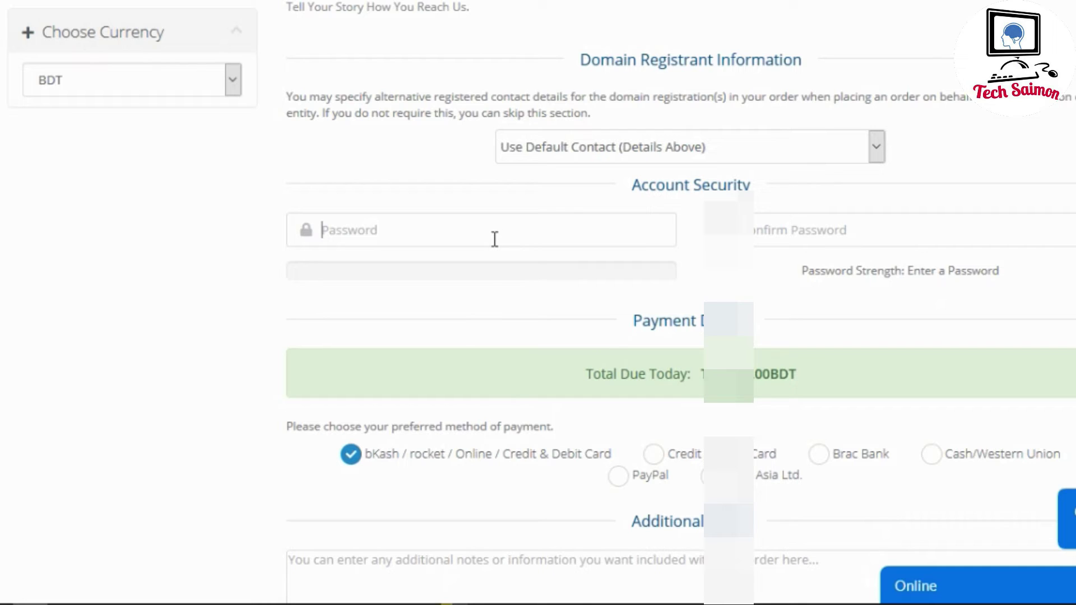
Enter and confirm the account password, accept the Terms of Service, and complete the order
type("***")
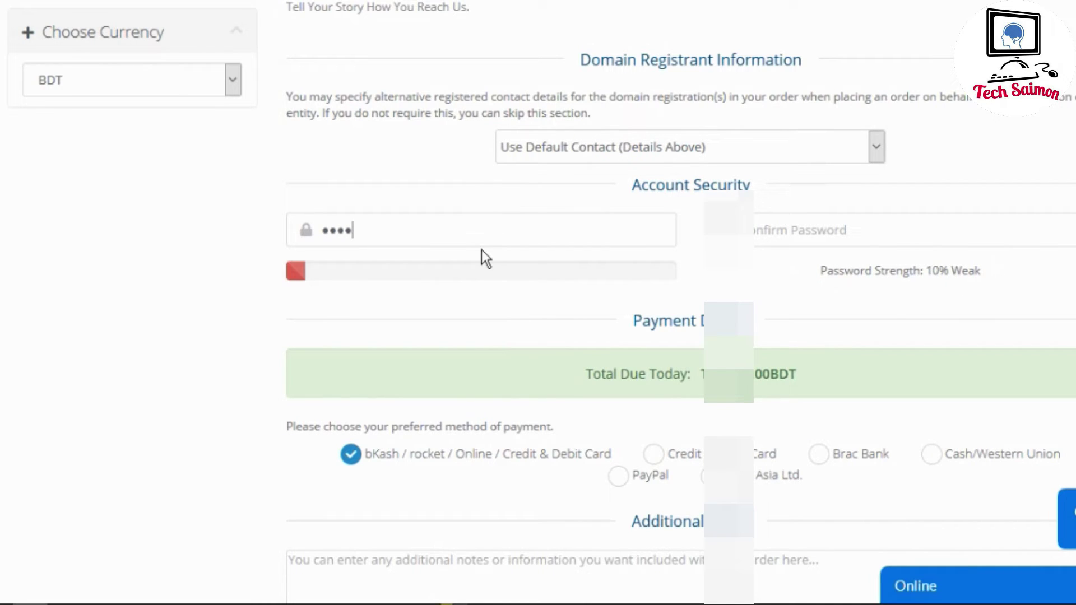
type("***")
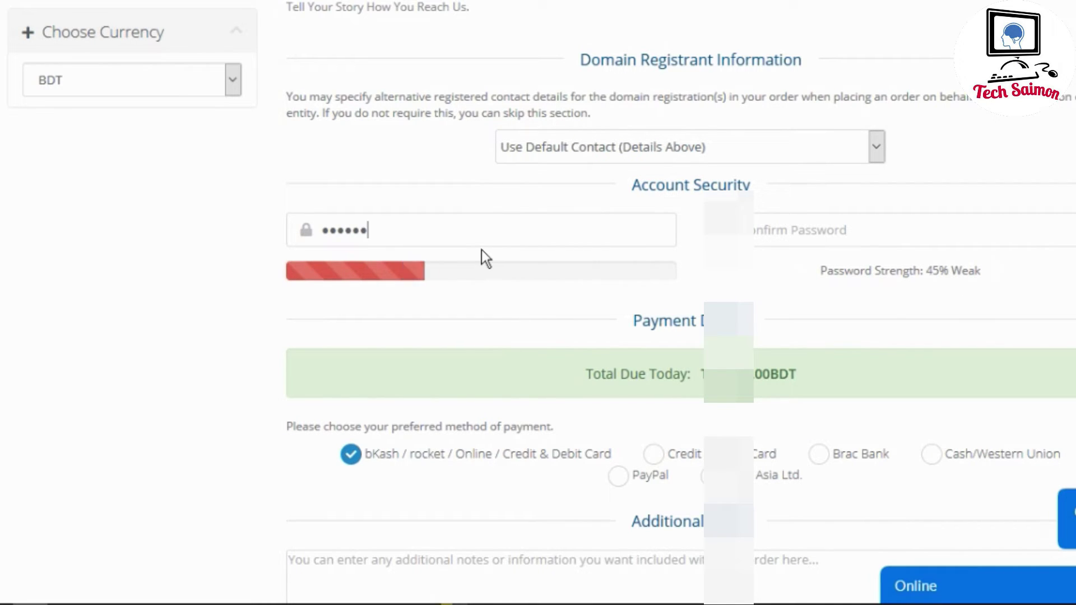
type("*")
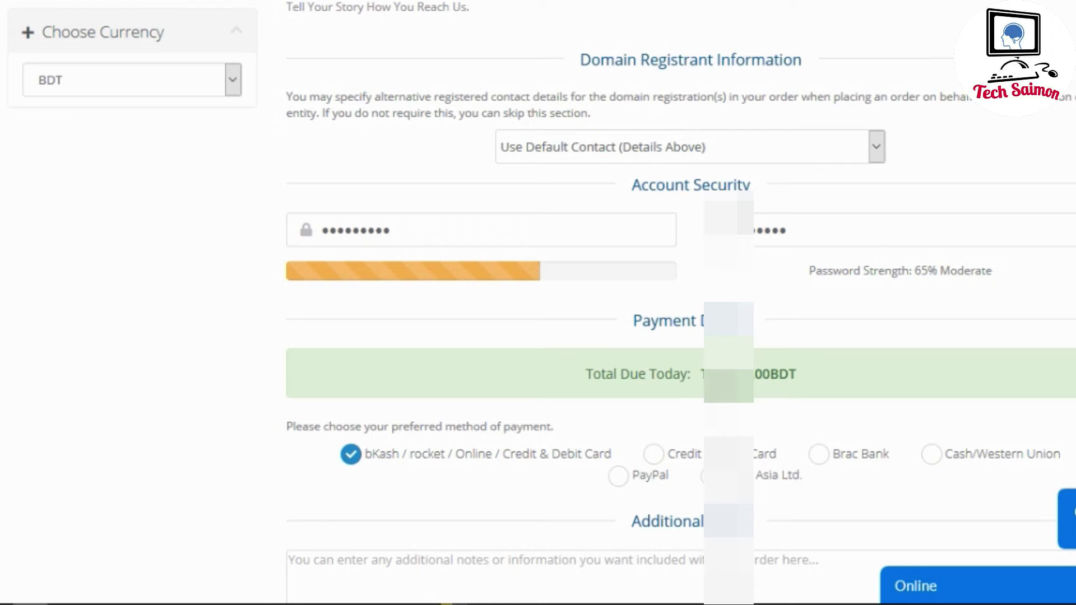
scroll(487, 412, "down", 2)
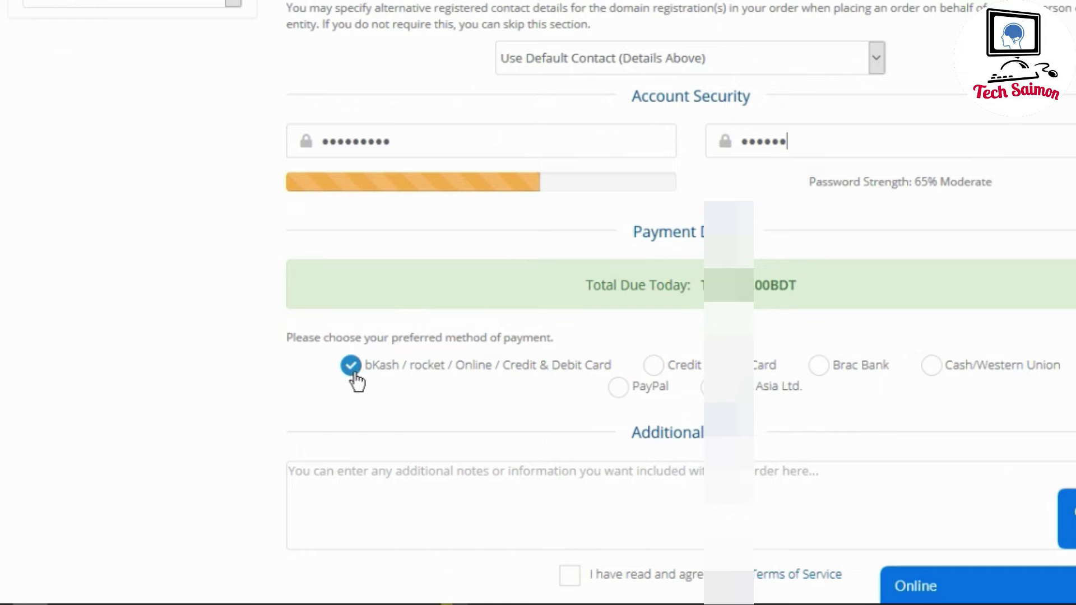
scroll(594, 303, "down", 5)
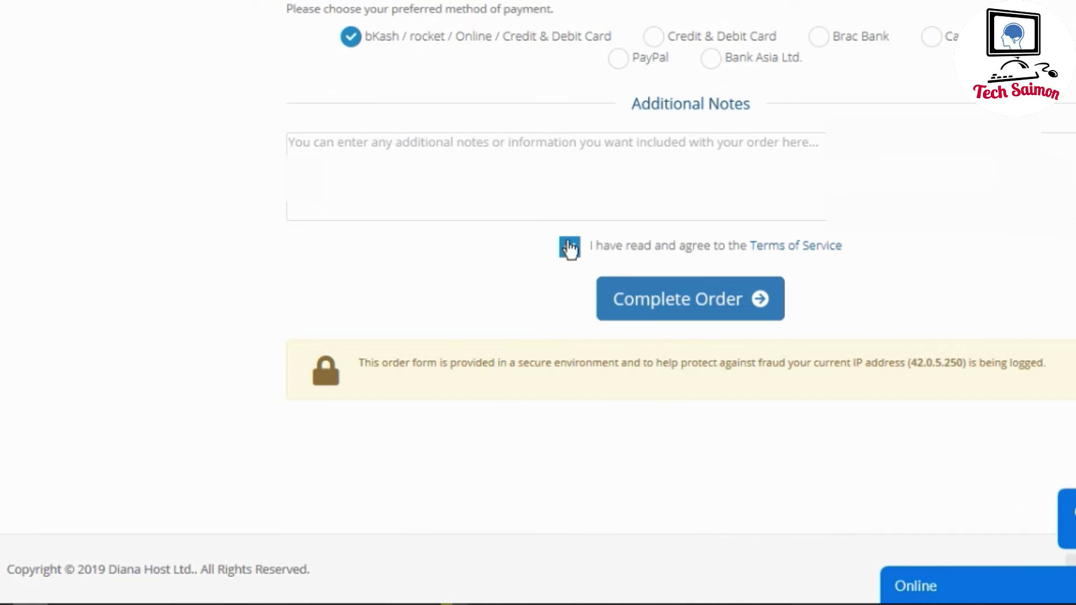
left_click(709, 314)
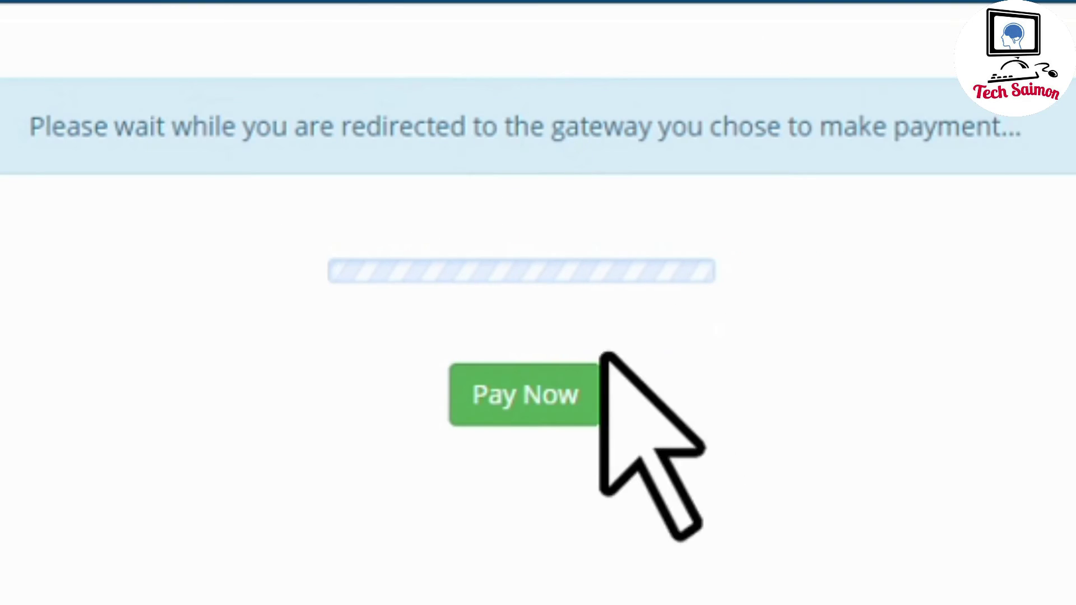
Continue to SSLCOMMERZ, select bKash under Mobile Banking, and pay 1,087.67 BDT
left_click(549, 385)
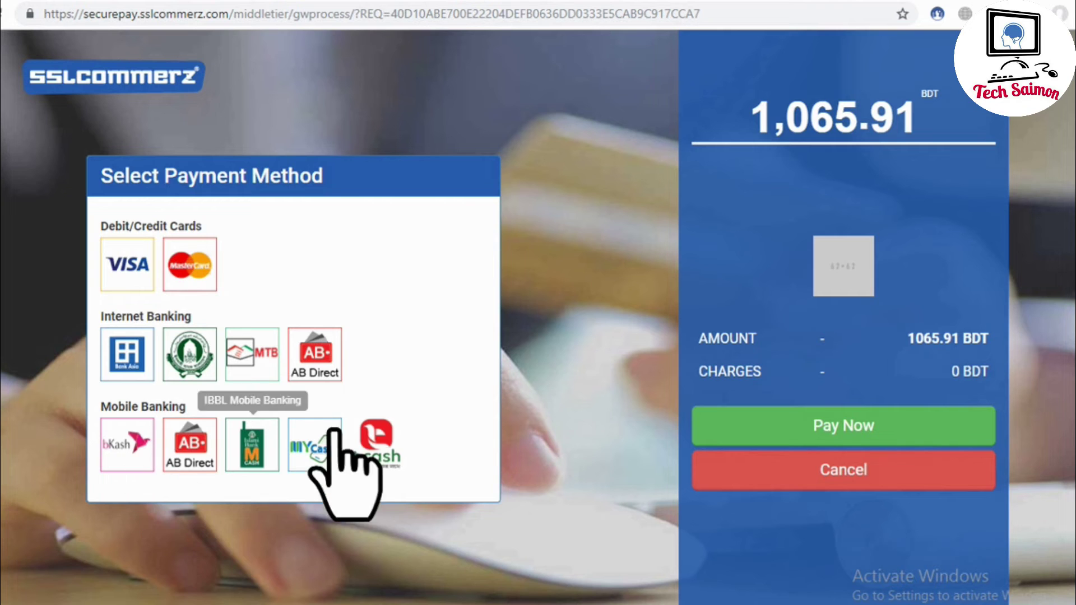
left_click(135, 440)
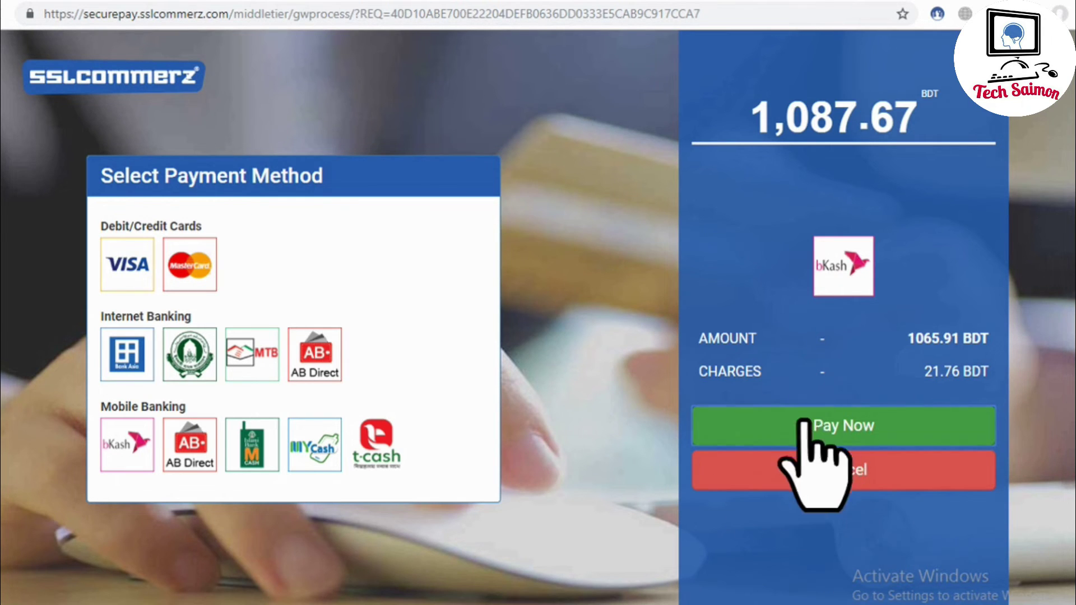
left_click(843, 426)
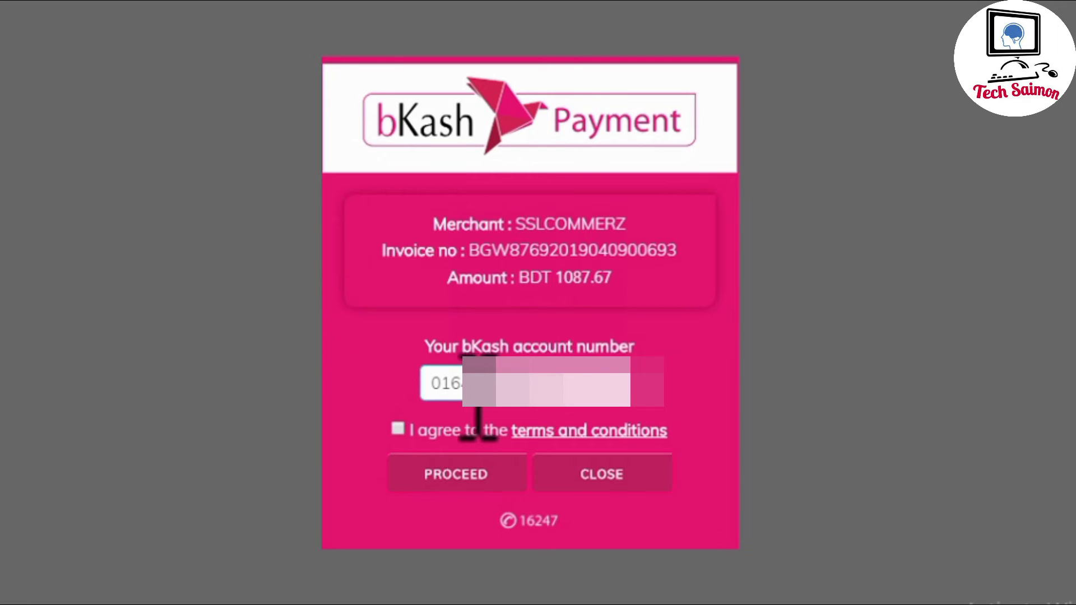
Accept bKash terms, enter the verification code and PIN, and confirm the 1087.67 BDT payment
left_click(397, 430)
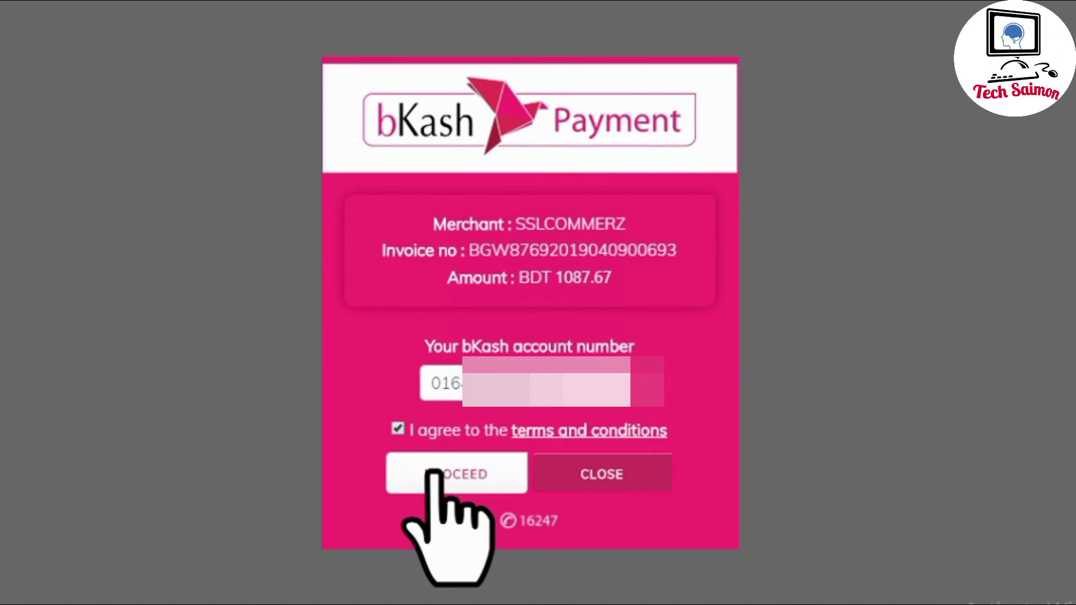
left_click(434, 473)
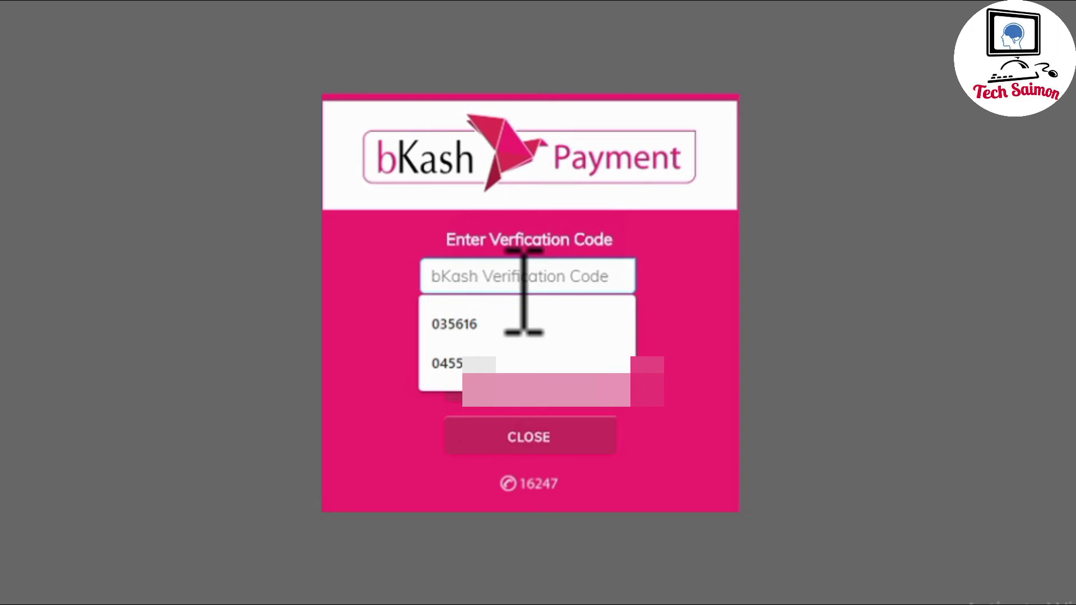
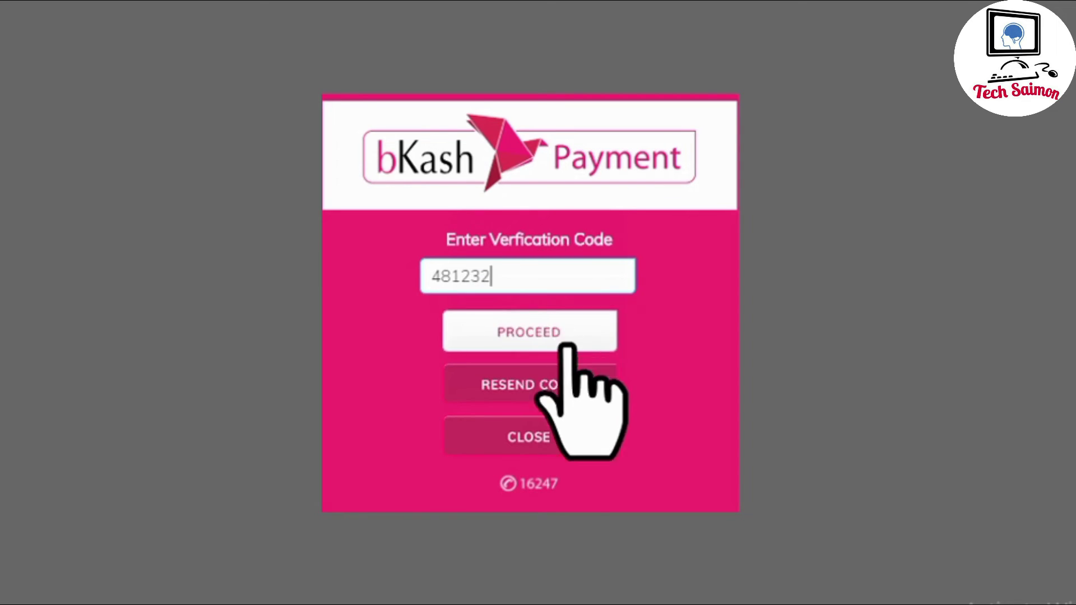
left_click(542, 343)
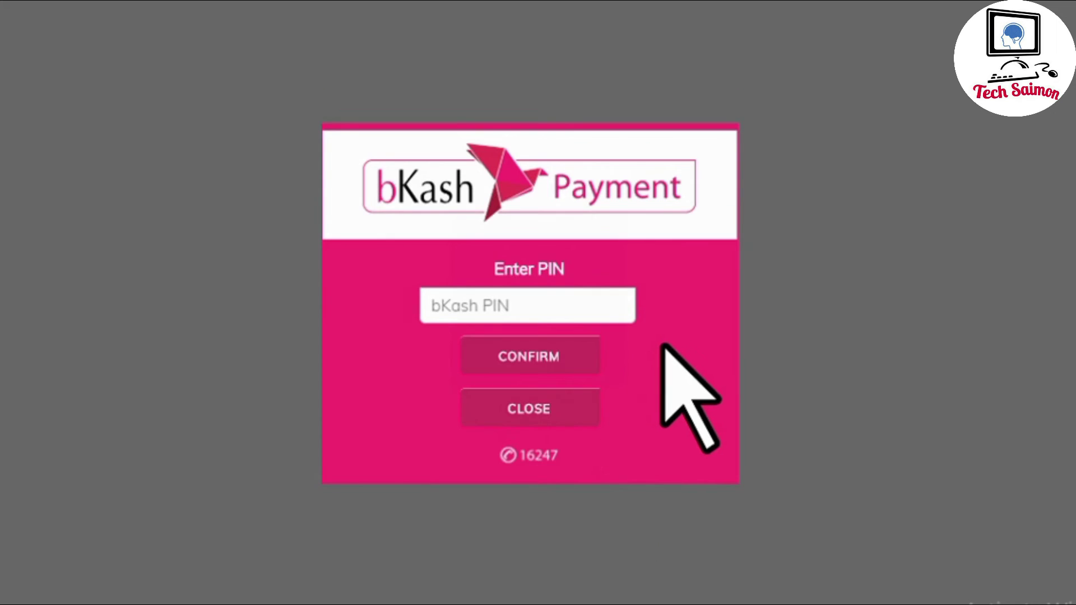
left_click(572, 308)
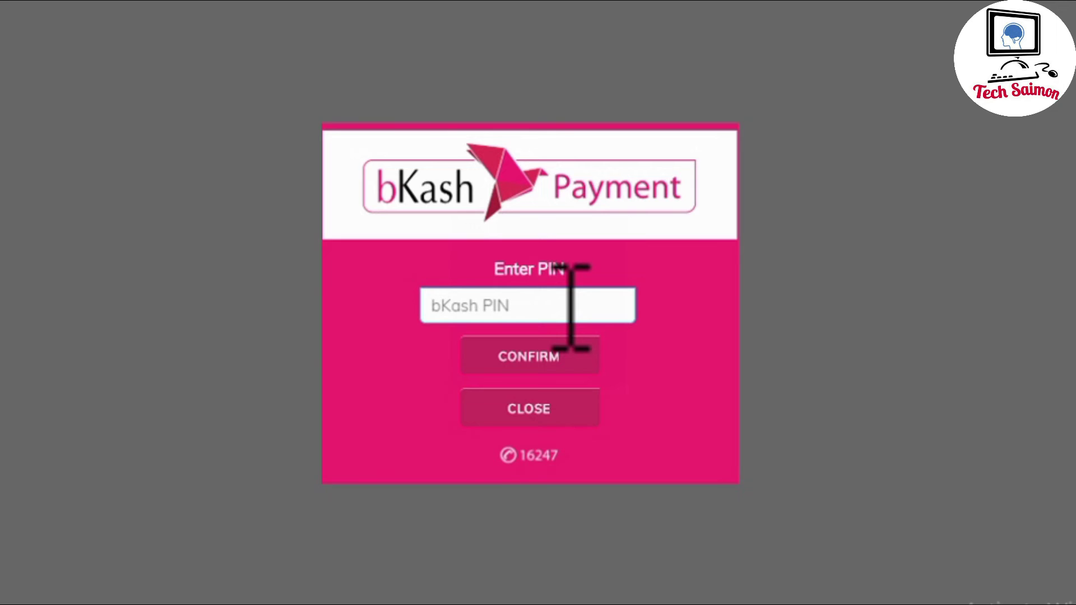
left_click(531, 354)
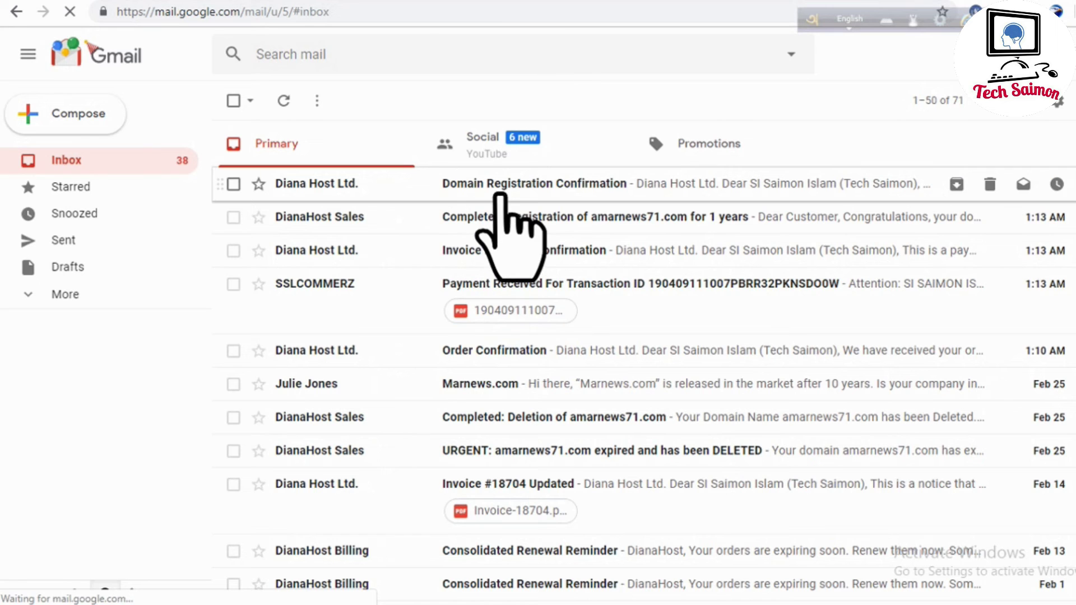
Read the Domain Registration Confirmation and 'Completed: Registration of amarnews71.com' emails
left_click(504, 192)
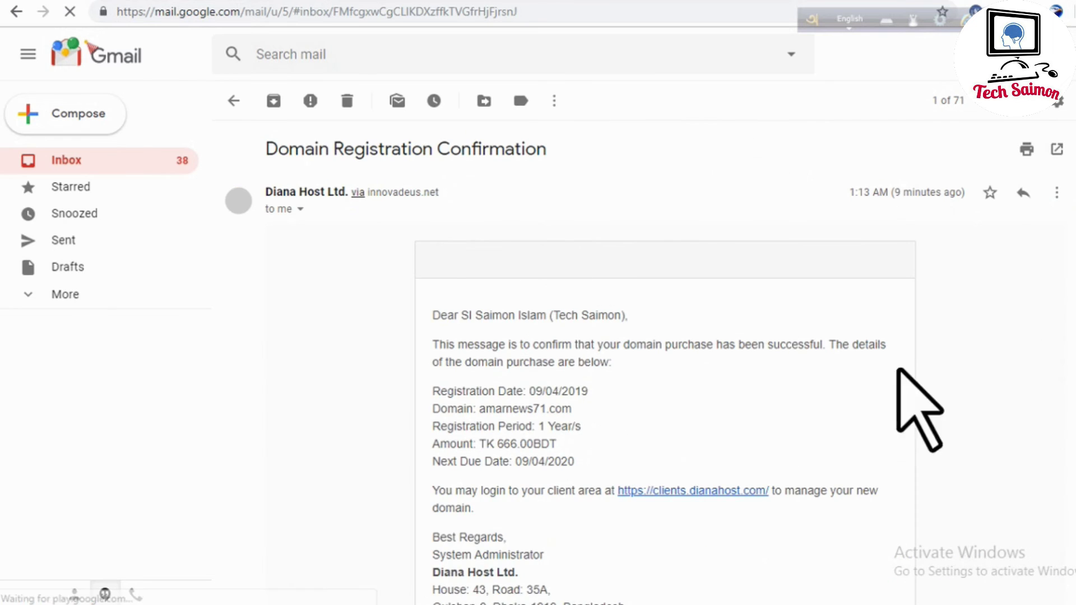
scroll(920, 413, "down", 3)
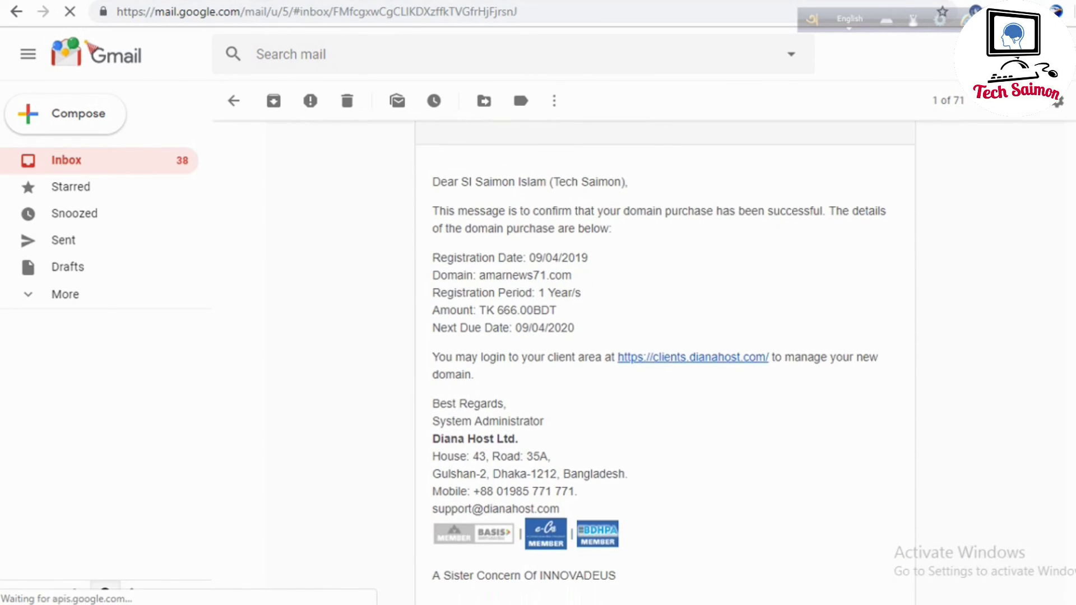
left_click(16, 11)
left_click(487, 219)
scroll(577, 359, "down", 3)
key("alt+Left")
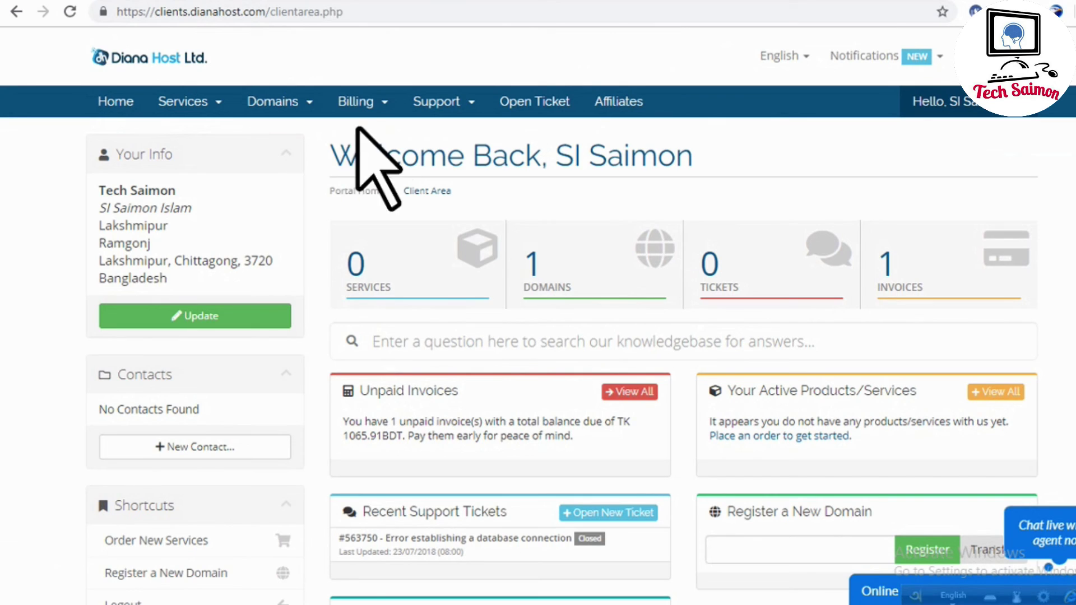
Open My Domains and filter to Active, showing amarnews71.com due 09/04/2020
left_click(303, 107)
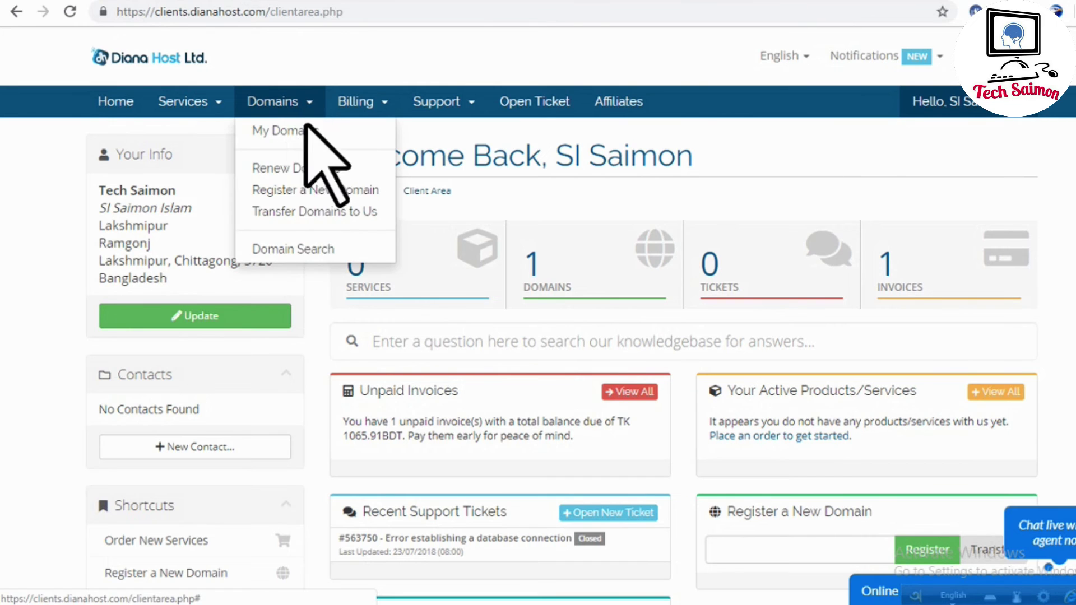
left_click(302, 130)
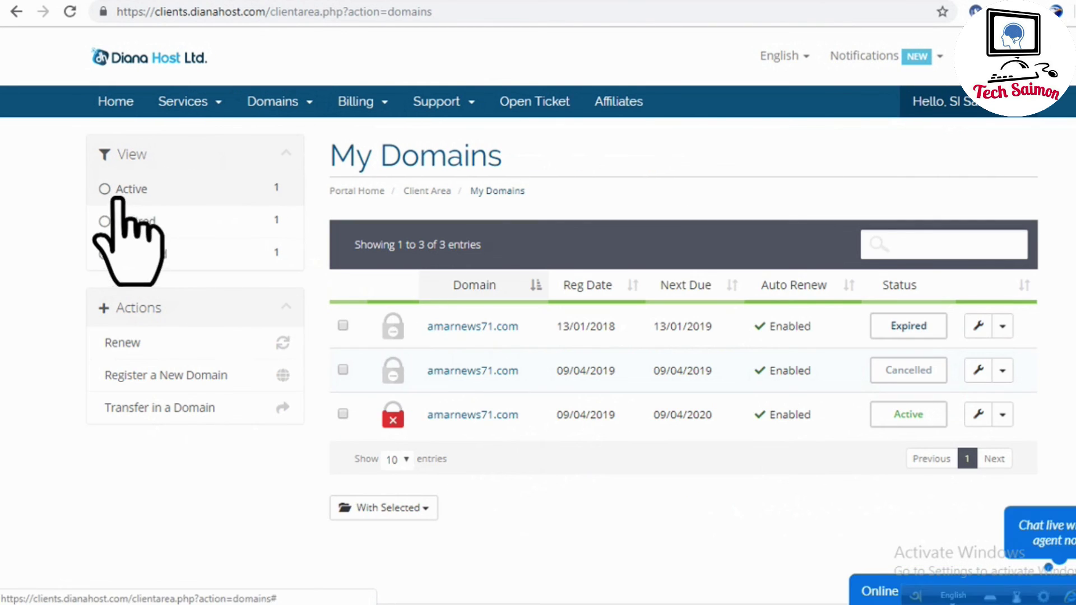
left_click(201, 255)
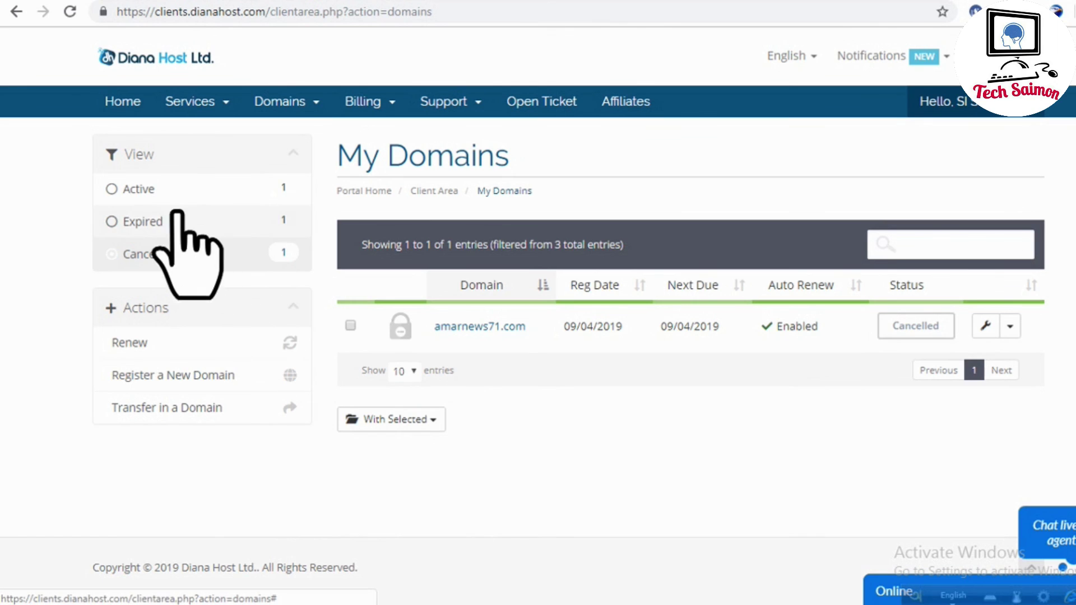
left_click(173, 193)
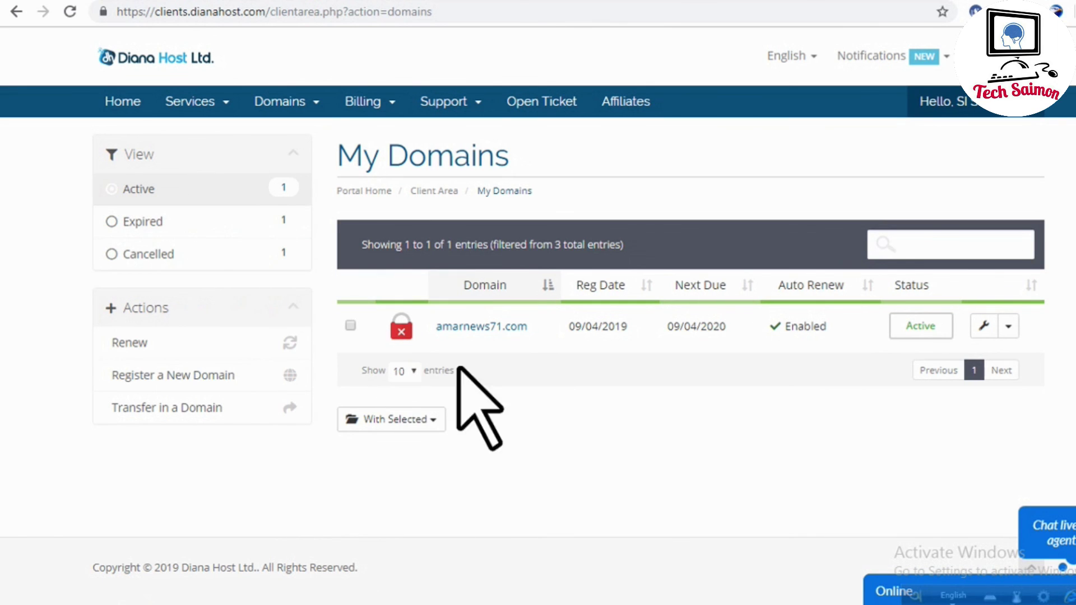